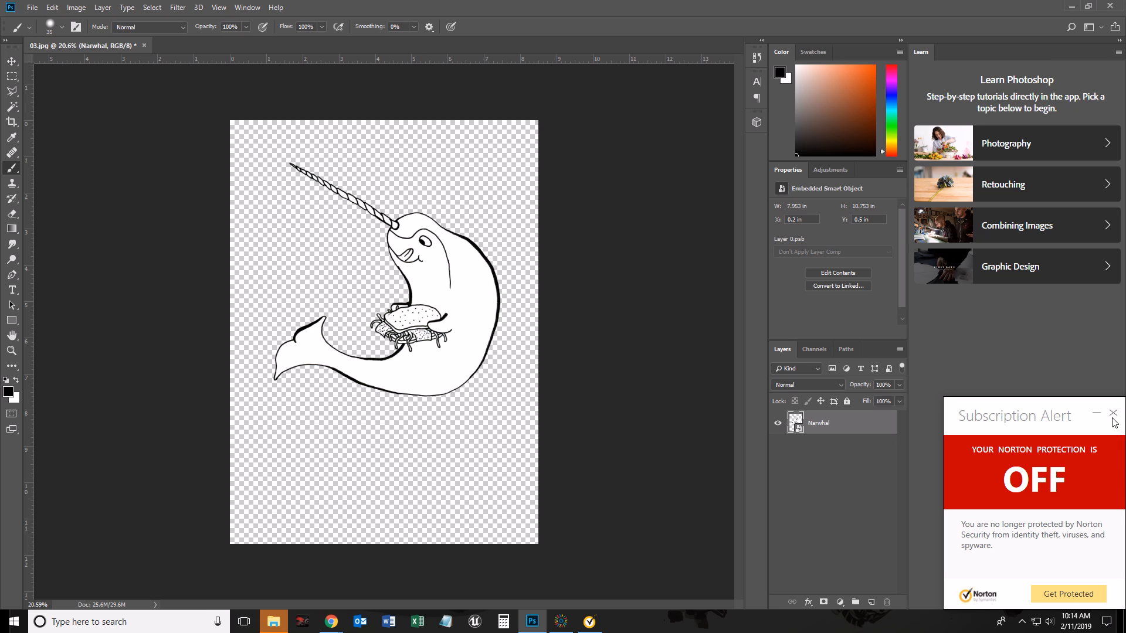
# Step: Dismiss the subscription alert, check Layer 1 inside the Narwhal smart object's contents, and close those contents
pyautogui.click(1113, 414)
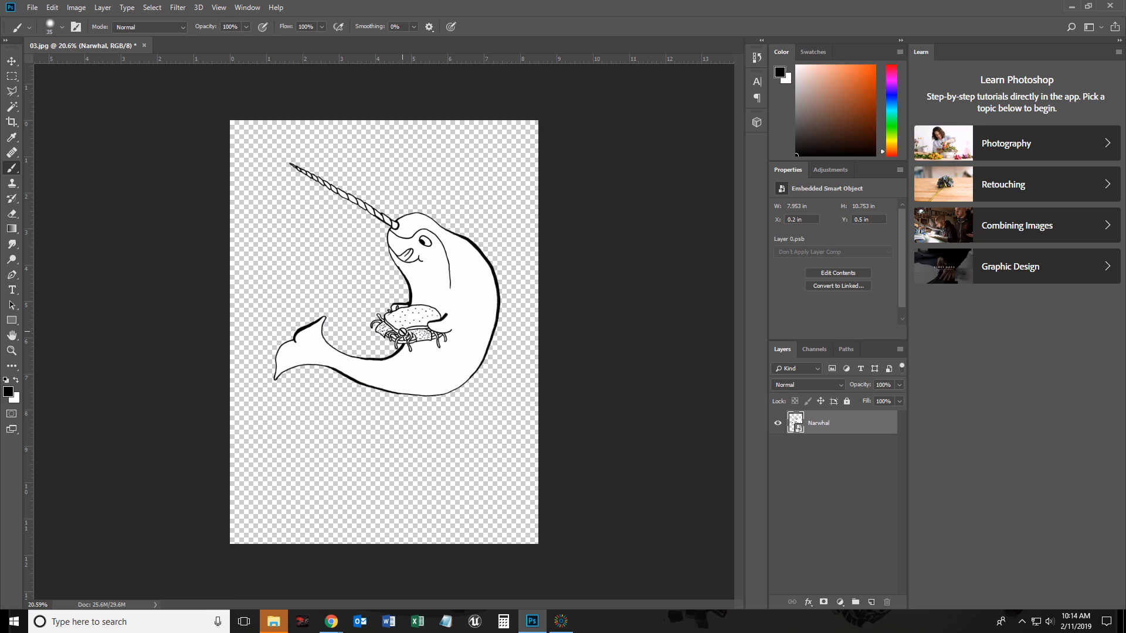
pyautogui.doubleClick(795, 426)
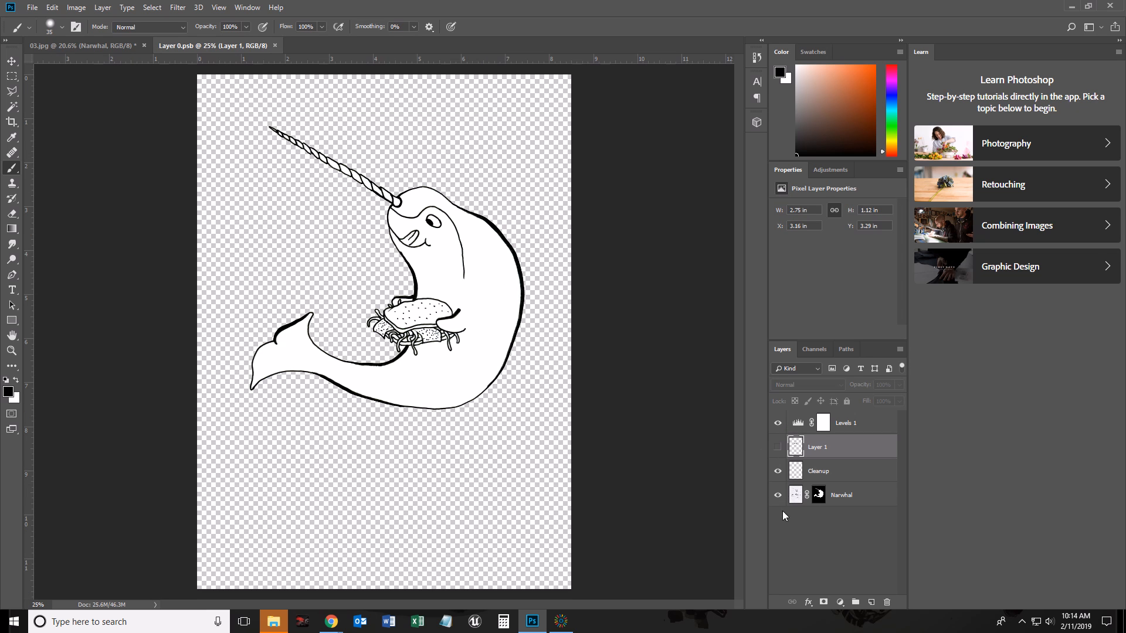
pyautogui.click(778, 447)
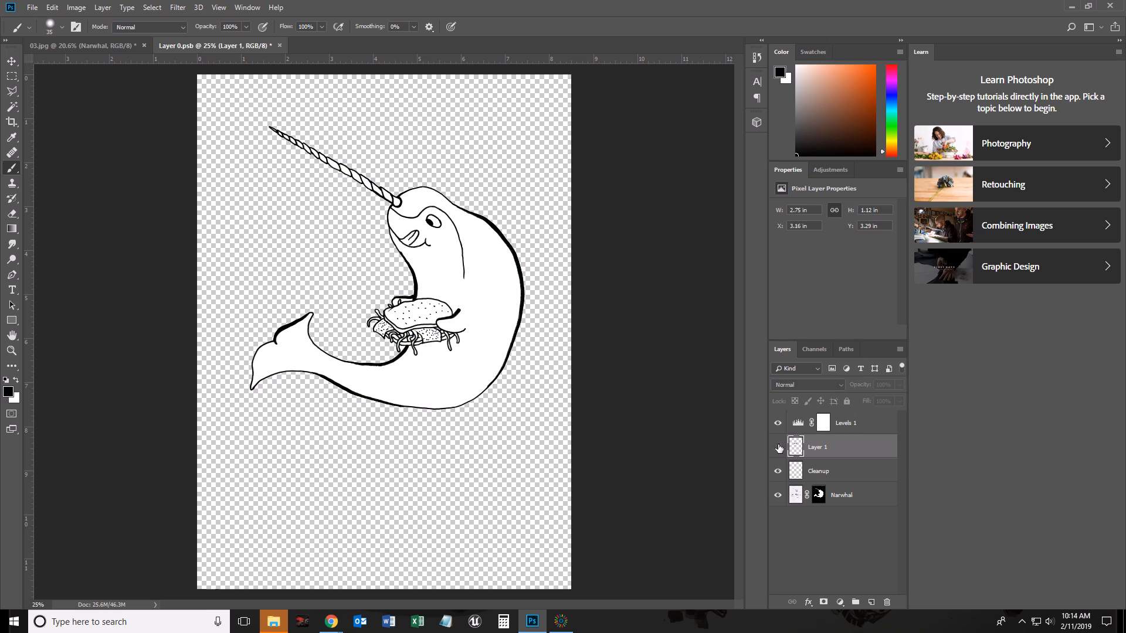
pyautogui.click(281, 45)
pyautogui.click(506, 229)
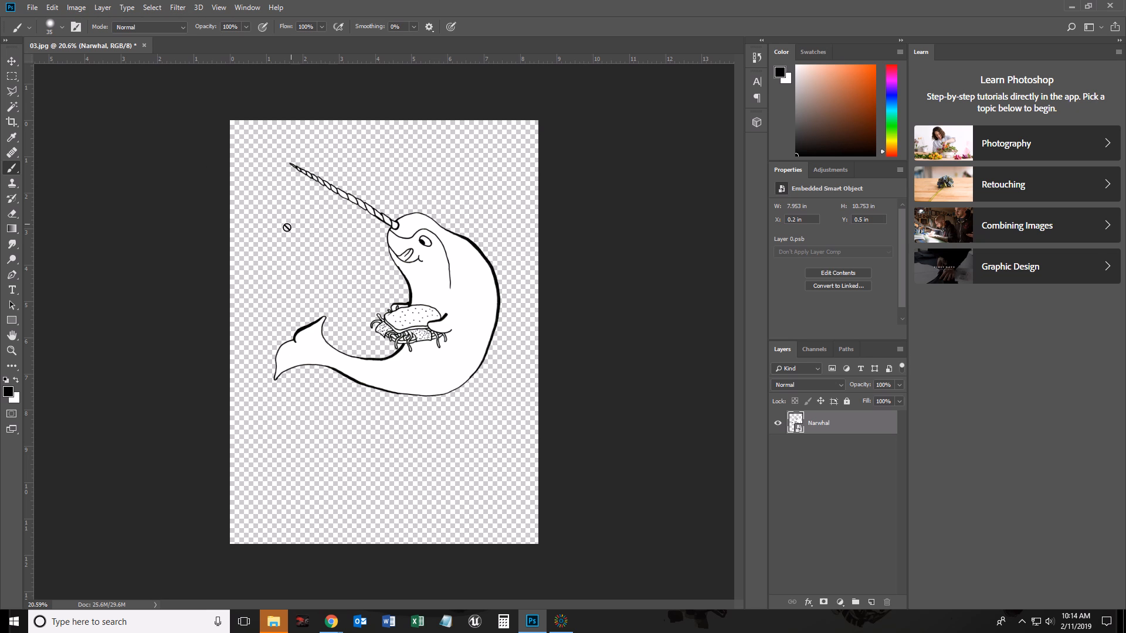
# Step: Resize the canvas to 1600 by 900 pixels and accept the clipping
pyautogui.click(75, 8)
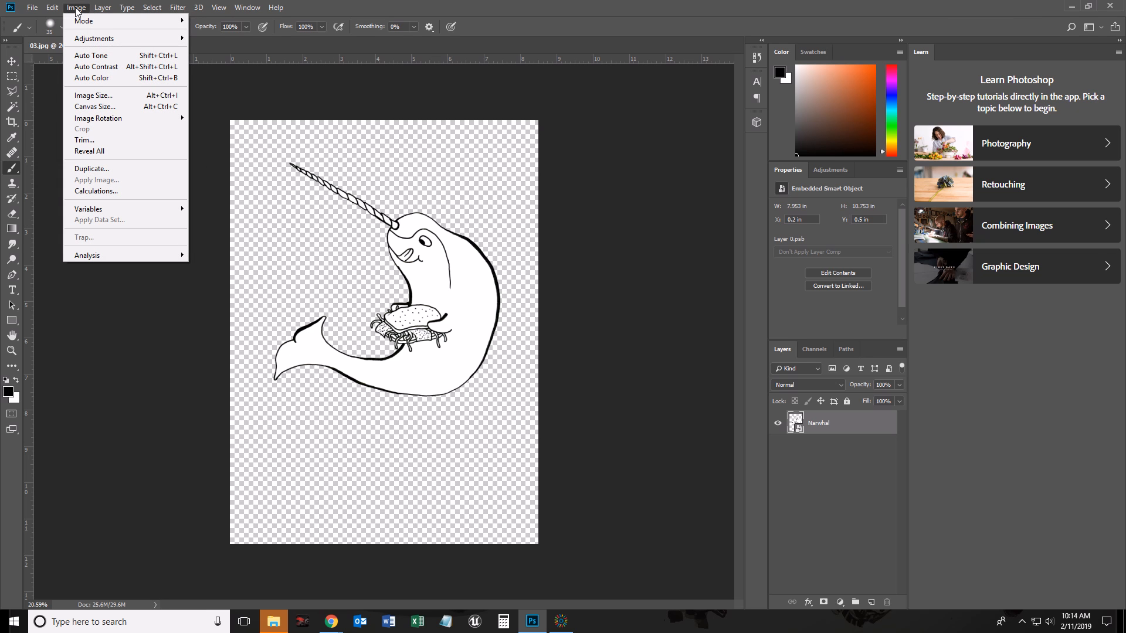
pyautogui.click(122, 108)
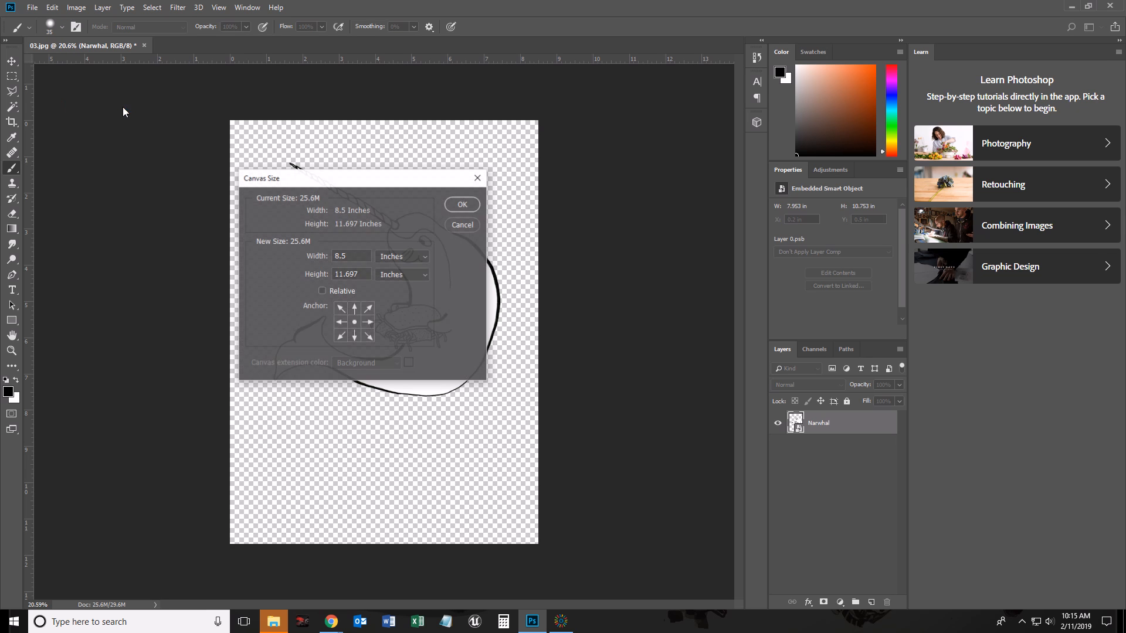
pyautogui.click(427, 256)
pyautogui.click(409, 277)
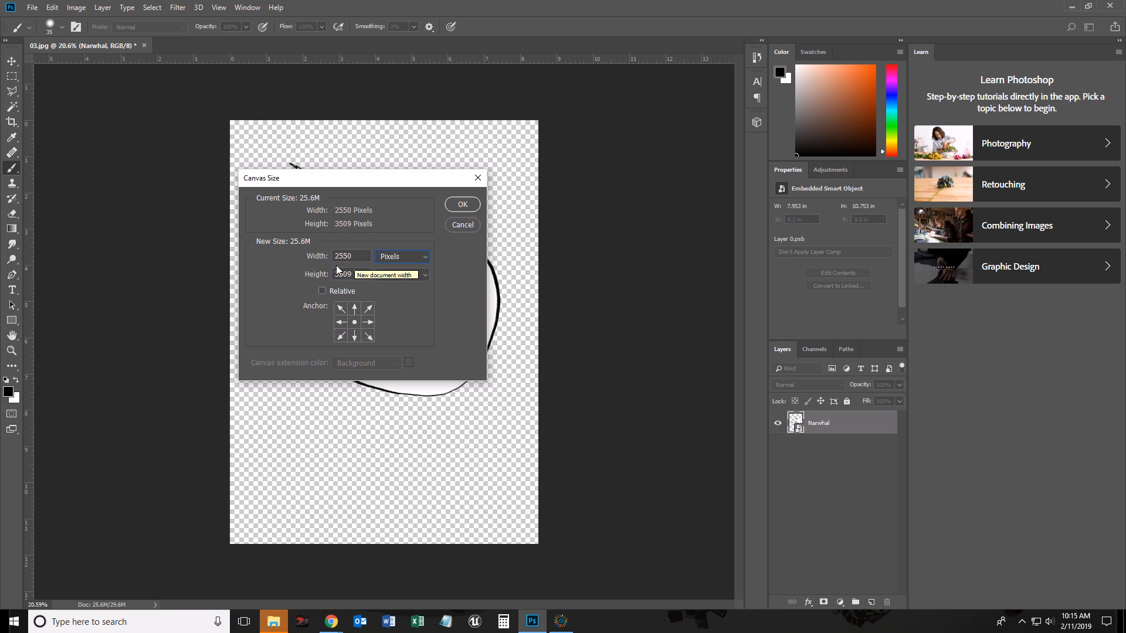
pyautogui.moveTo(362, 256); pyautogui.dragTo(318, 251)
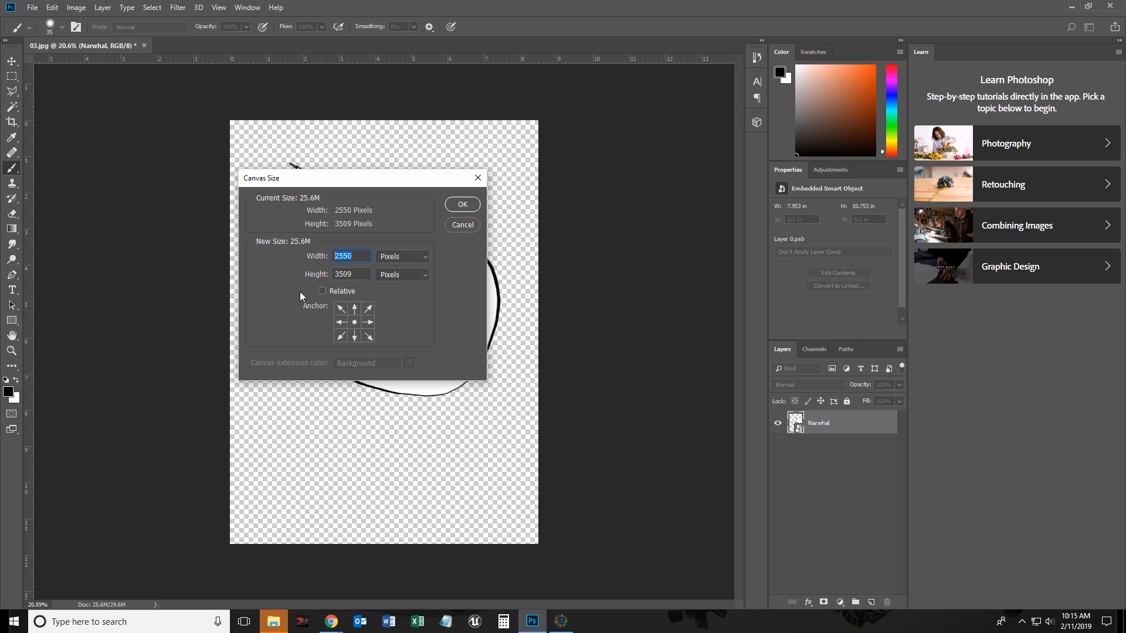
pyautogui.write('1600')
pyautogui.moveTo(348, 274); pyautogui.dragTo(323, 275)
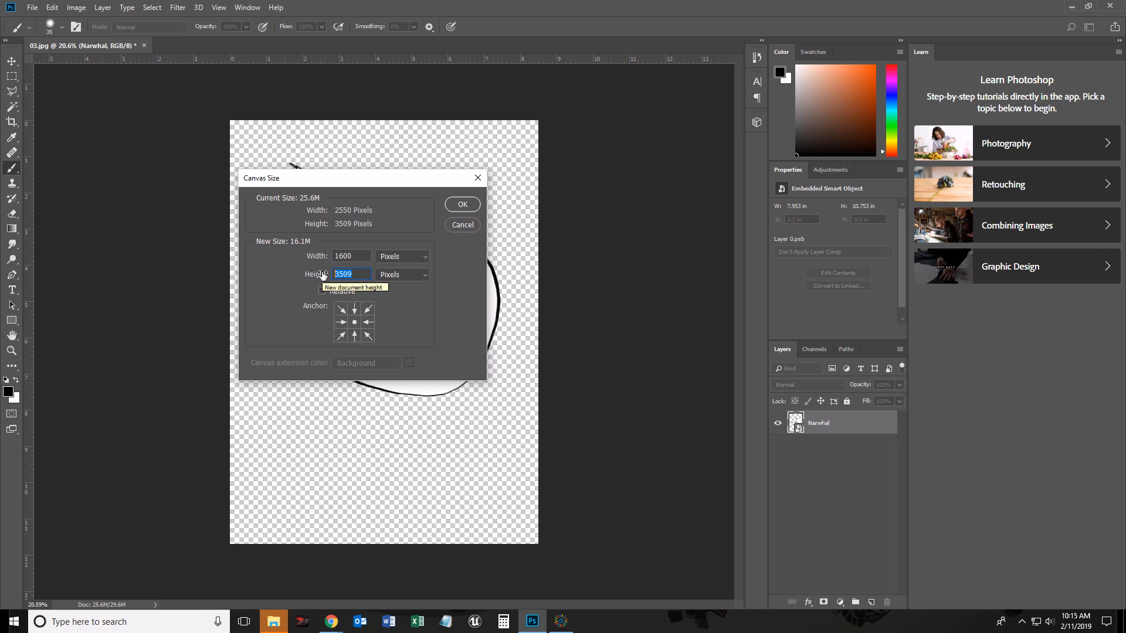
pyautogui.write('900')
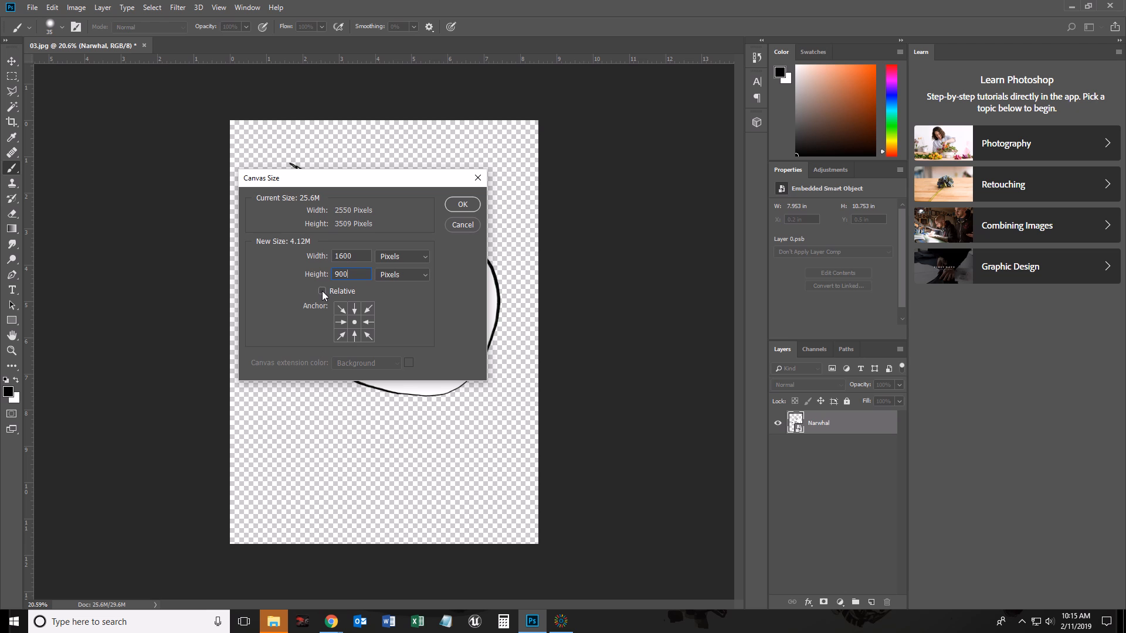
pyautogui.click(463, 205)
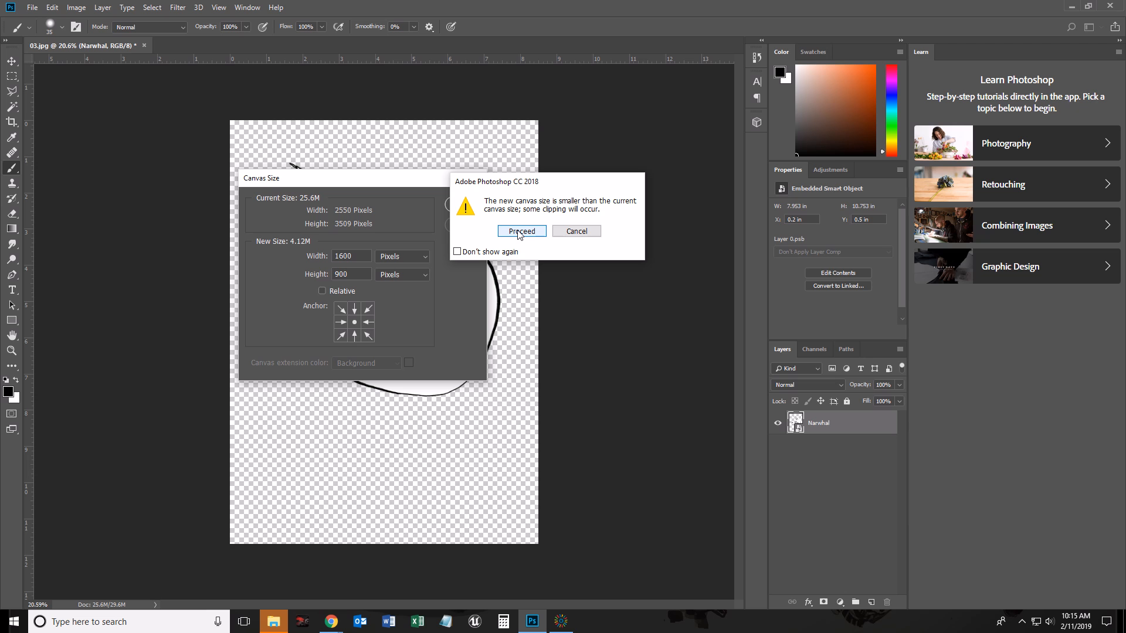
pyautogui.click(519, 232)
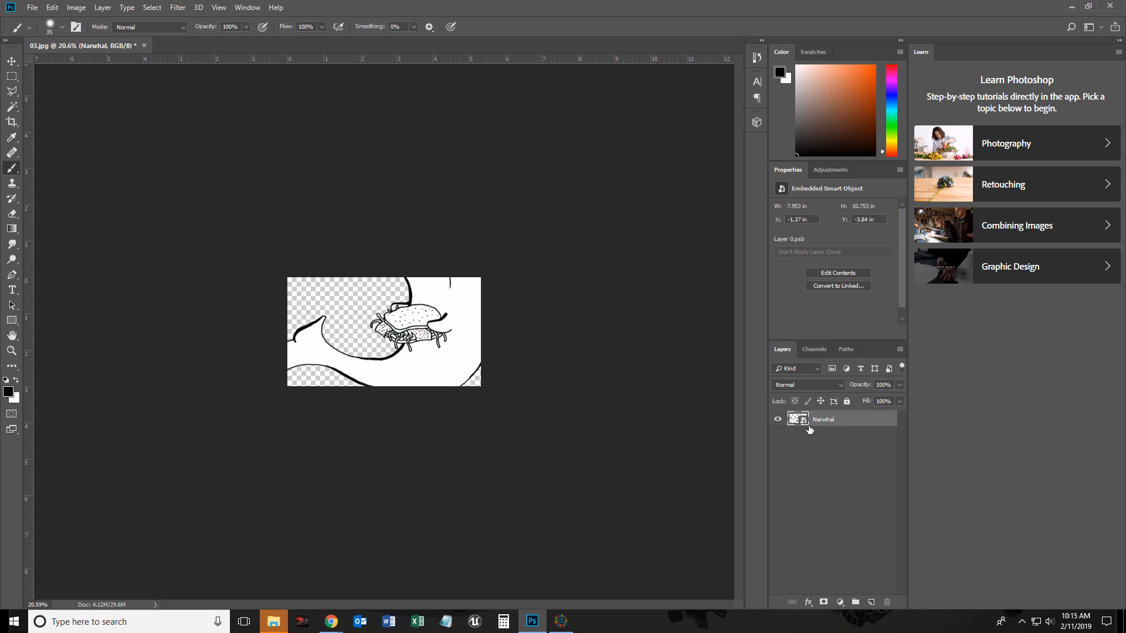
# Step: Duplicate the Narwhal smart object layer as "Narwhal copy" and rasterize the duplicate
pyautogui.rightClick(860, 421)
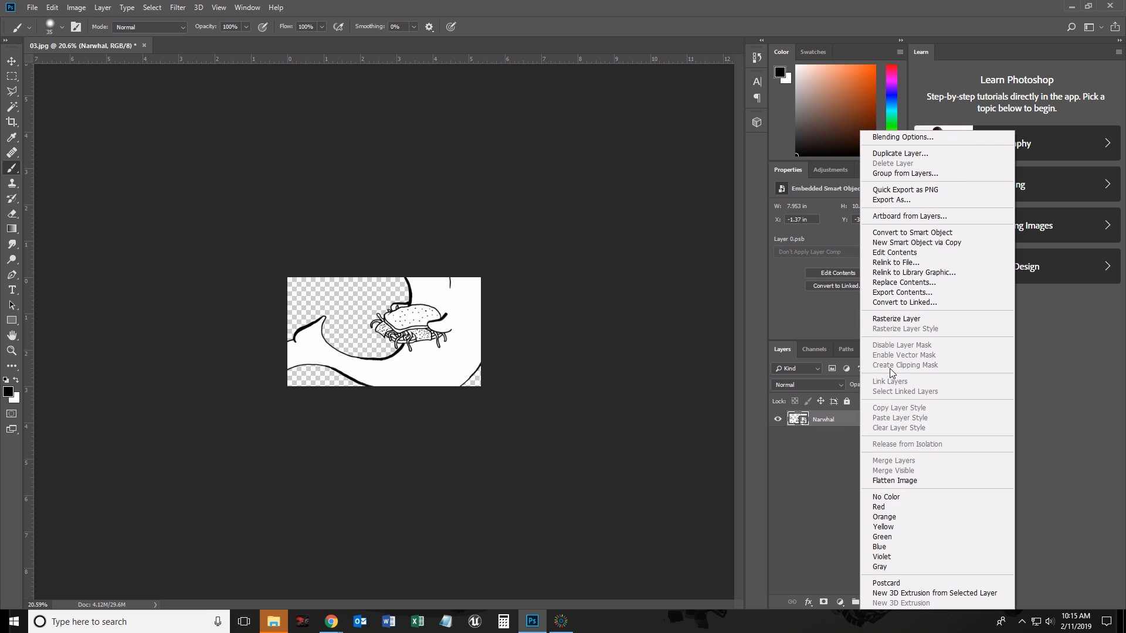
pyautogui.click(912, 154)
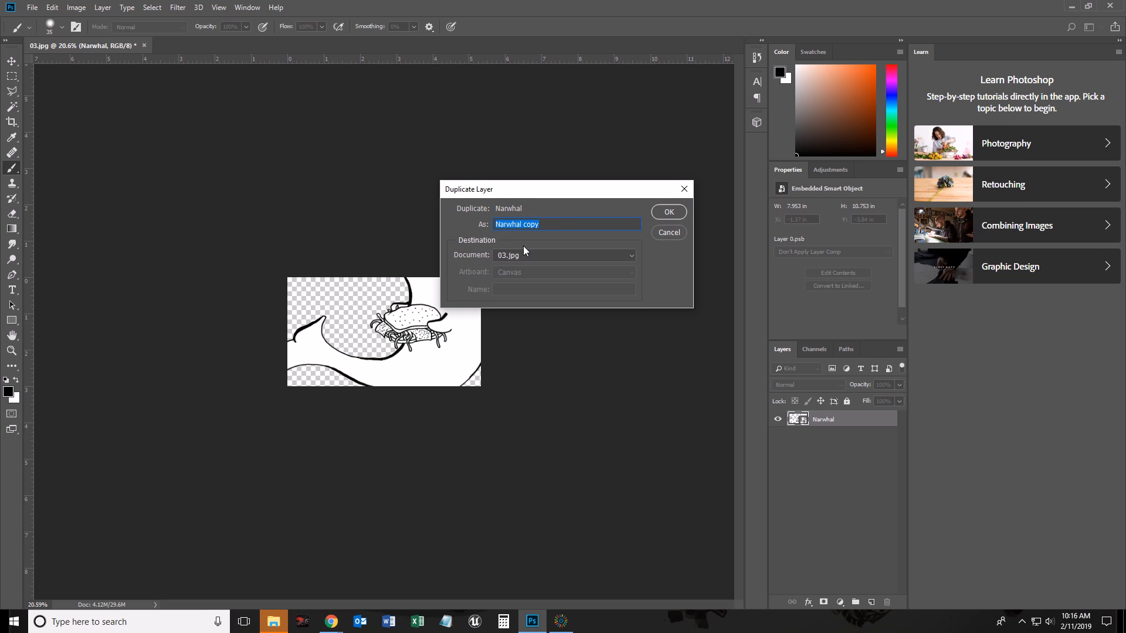
pyautogui.click(667, 213)
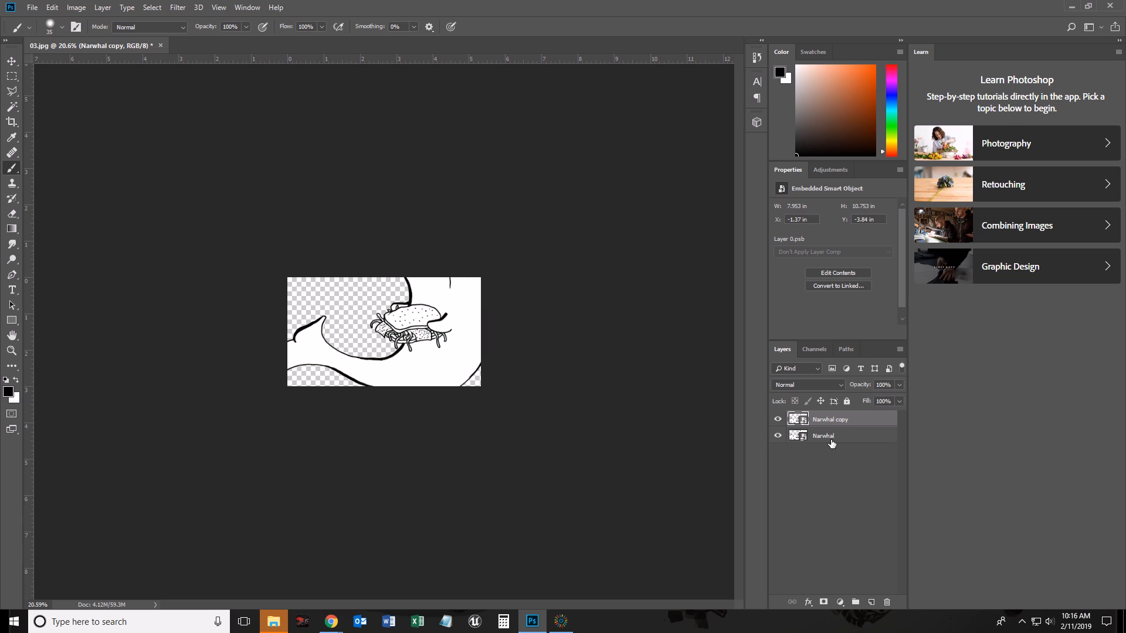
pyautogui.rightClick(860, 419)
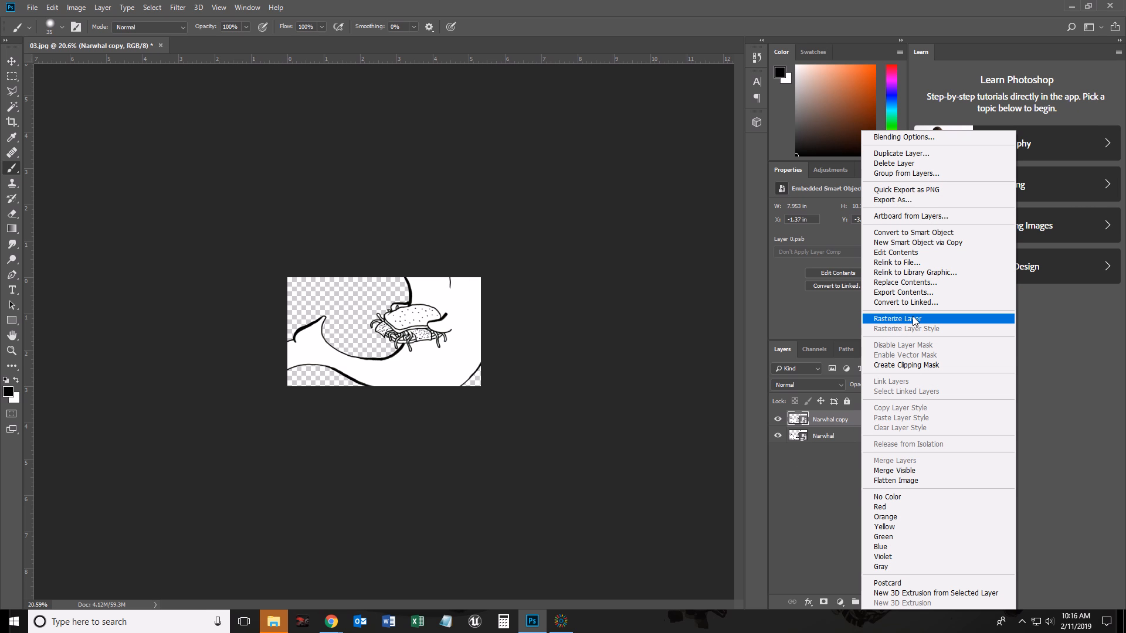
pyautogui.click(890, 319)
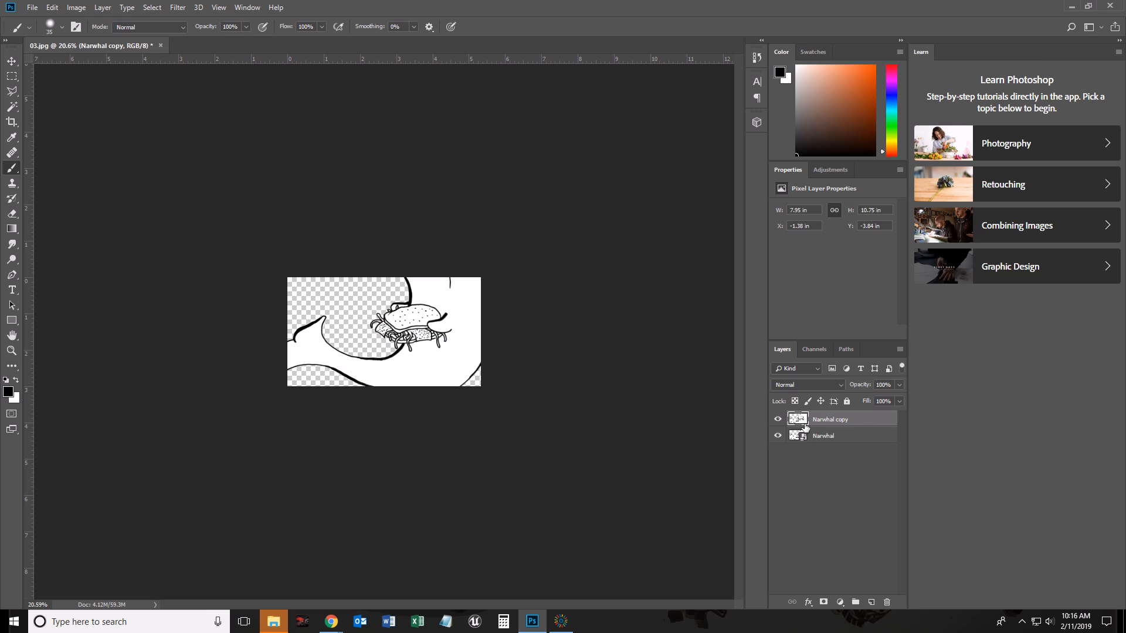
# Step: Move the rasterized Narwhal copy to the left so both drawings show side by side
pyautogui.click(11, 61)
pyautogui.moveTo(422, 322)
pyautogui.mouseDown()
pyautogui.moveTo(410, 343)
pyautogui.moveTo(328, 363)
pyautogui.moveTo(343, 352)
pyautogui.moveTo(381, 369)
pyautogui.mouseUp()
pyautogui.moveTo(453, 352); pyautogui.dragTo(364, 327)
pyautogui.click(812, 437)
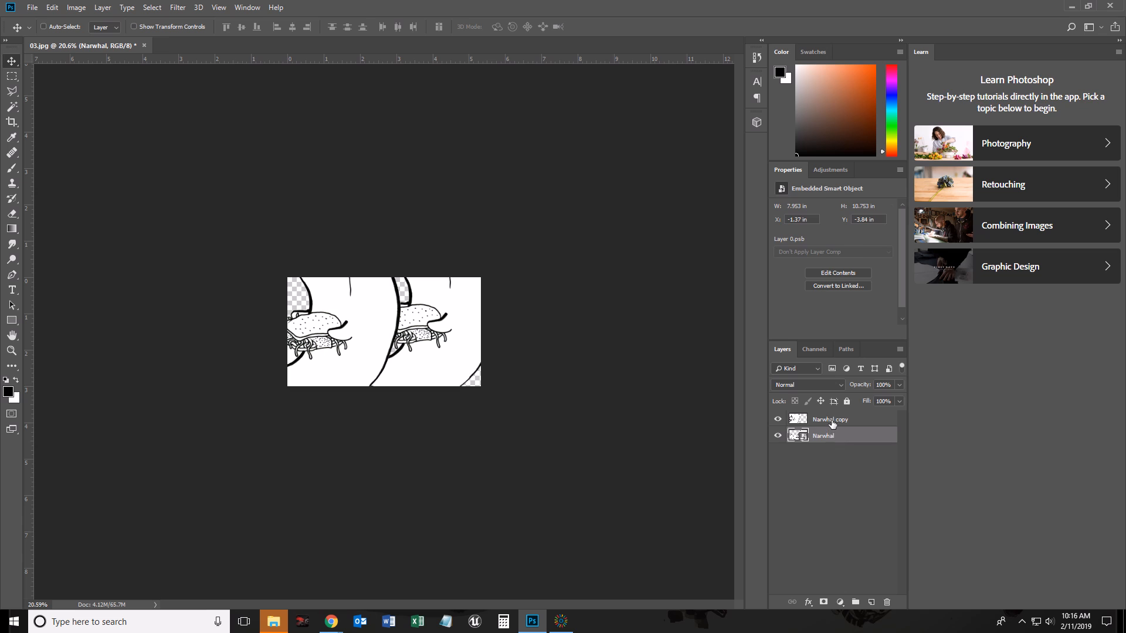
pyautogui.click(833, 420)
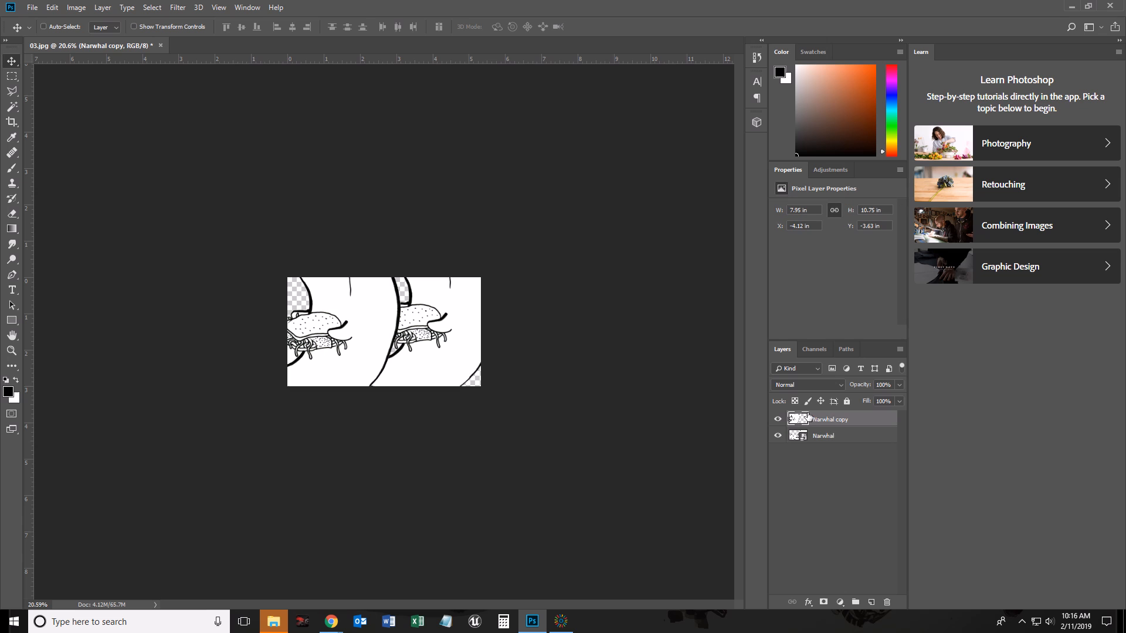
# Step: Scale the Narwhal smart object down to about 2.78 inches wide and place it in the right half of the canvas
pyautogui.click(835, 439)
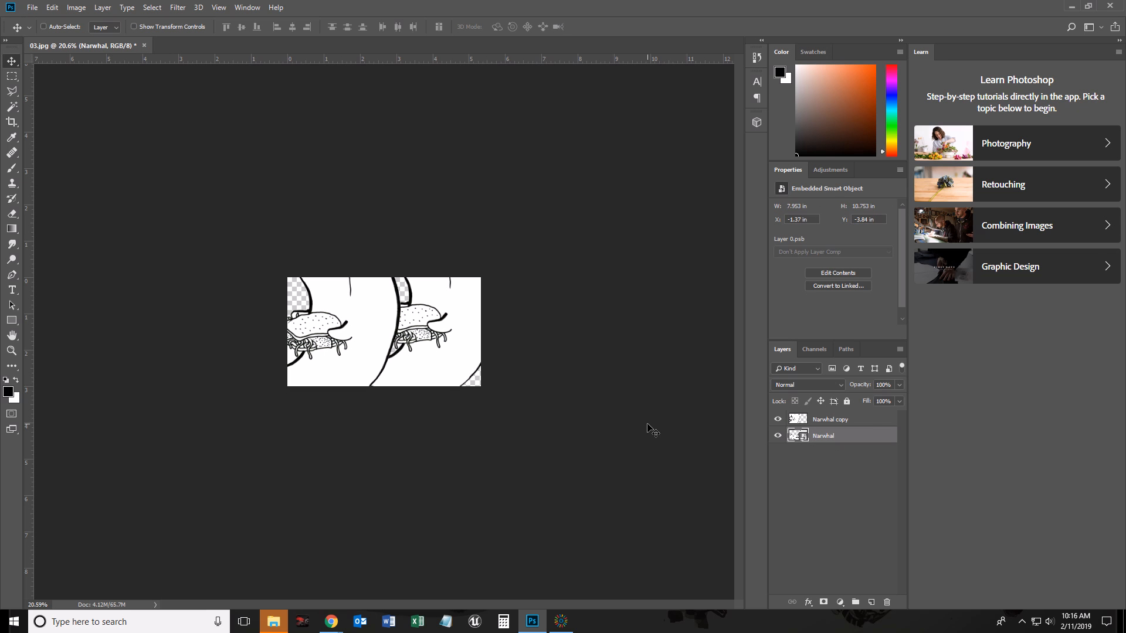
pyautogui.hotkey('ctrl', 't')
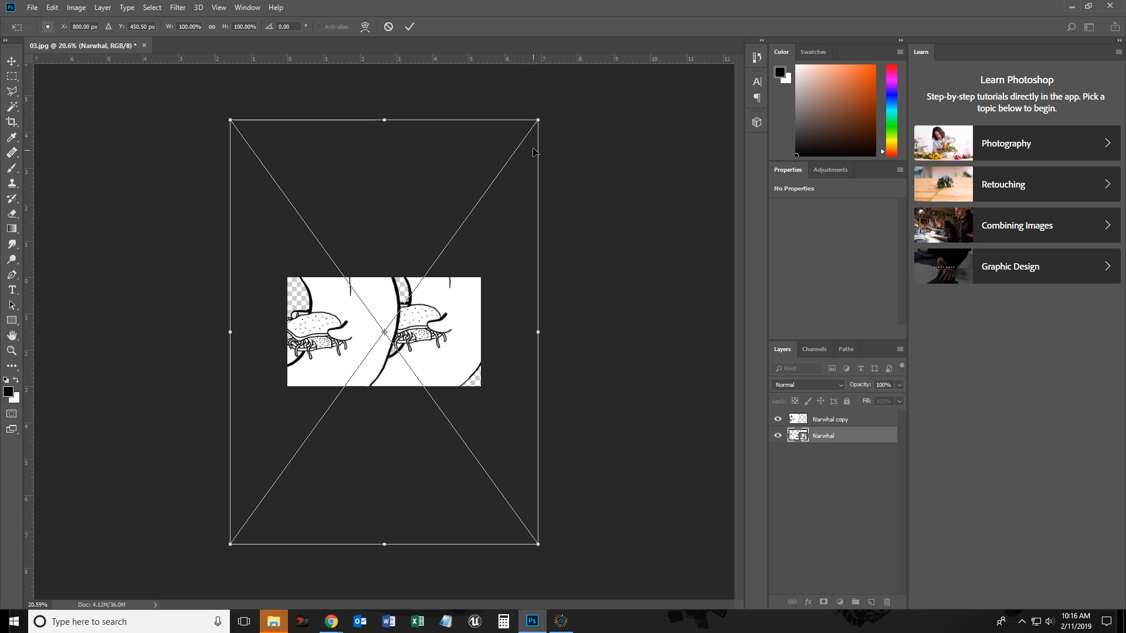
pyautogui.moveTo(538, 121); pyautogui.dragTo(396, 358)
pyautogui.moveTo(313, 399); pyautogui.dragTo(407, 299)
pyautogui.moveTo(462, 237); pyautogui.dragTo(427, 305)
pyautogui.moveTo(394, 359); pyautogui.dragTo(446, 315)
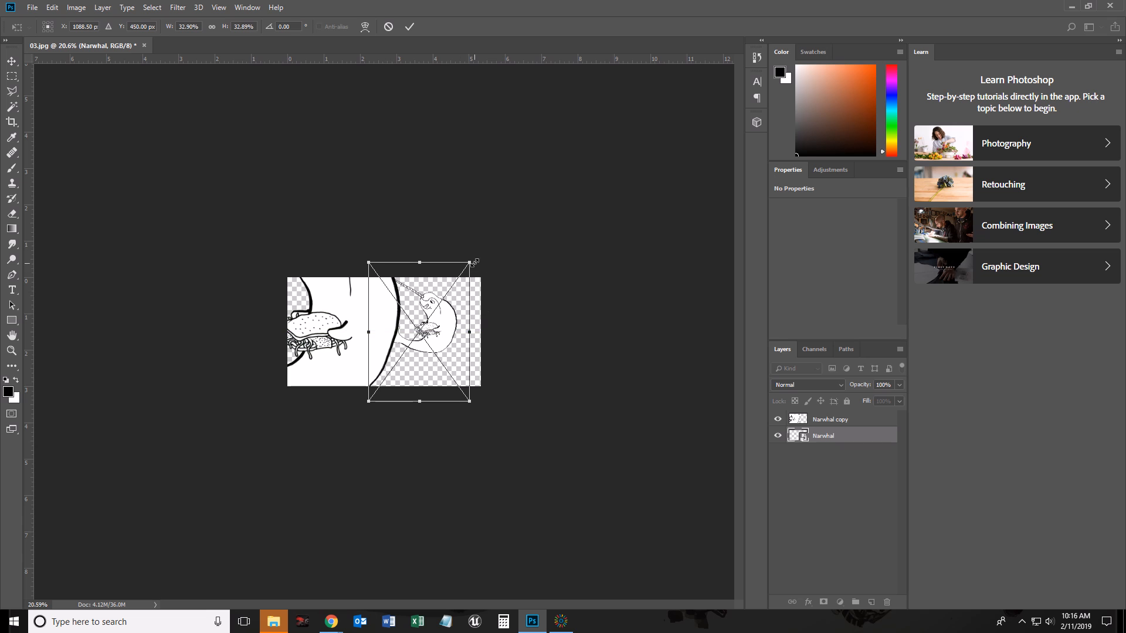
pyautogui.moveTo(470, 262); pyautogui.dragTo(476, 252)
pyautogui.moveTo(459, 322); pyautogui.dragTo(453, 335)
pyautogui.press('Return')
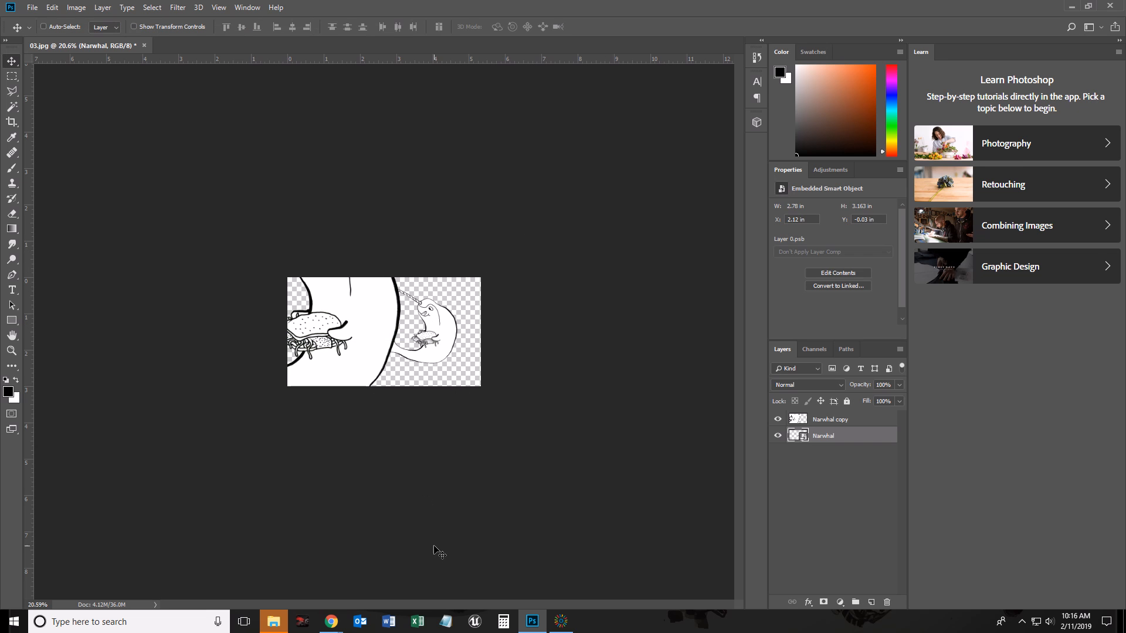
# Step: Scale the rasterized Narwhal copy down to about 2.64 by 3.01 inches and place it left of the smart object
pyautogui.click(827, 419)
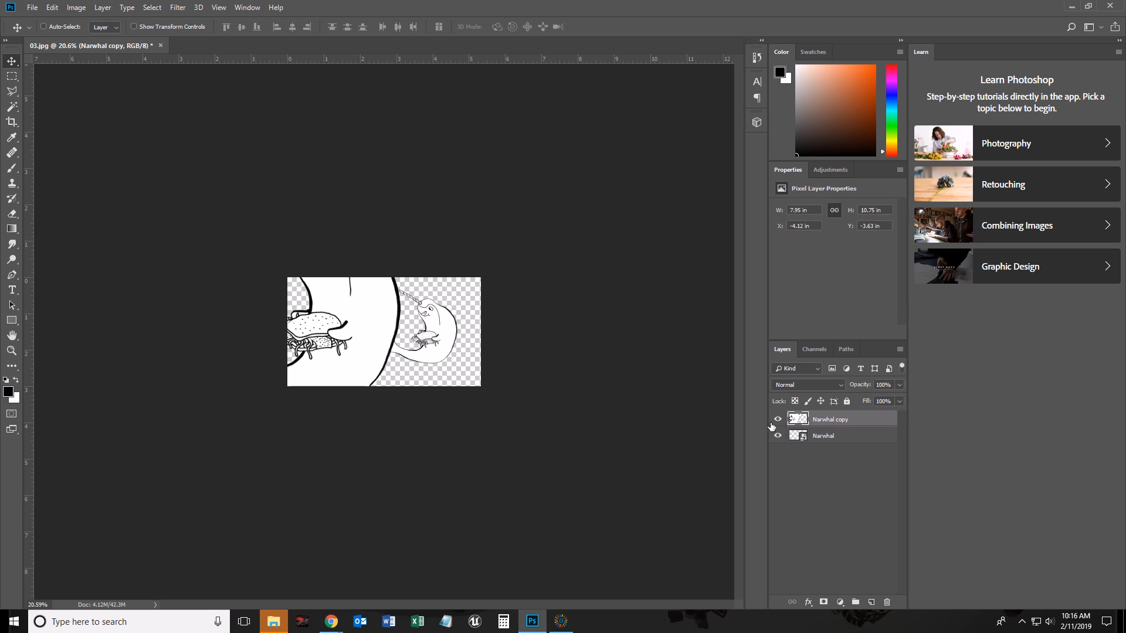
pyautogui.press('ctrl')
pyautogui.hotkey('ctrl', 't')
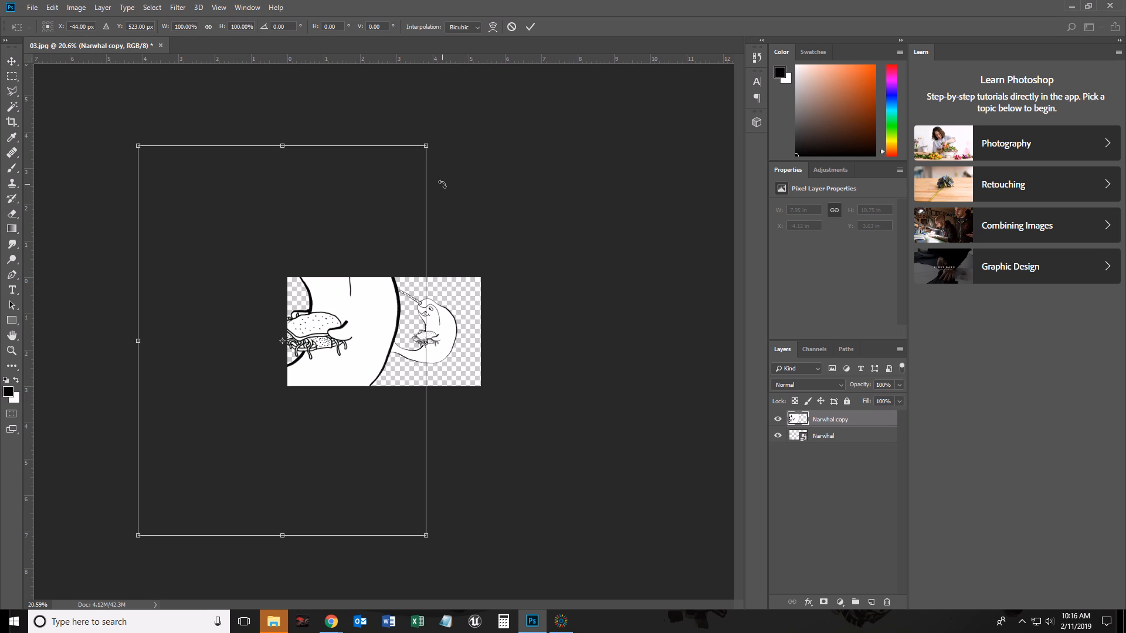
pyautogui.moveTo(426, 146); pyautogui.dragTo(256, 372)
pyautogui.moveTo(184, 410); pyautogui.dragTo(330, 291)
pyautogui.moveTo(399, 262); pyautogui.dragTo(387, 282)
pyautogui.moveTo(369, 333); pyautogui.dragTo(389, 312)
pyautogui.moveTo(389, 273); pyautogui.dragTo(386, 278)
pyautogui.moveTo(363, 334); pyautogui.dragTo(366, 323)
pyautogui.press('Return')
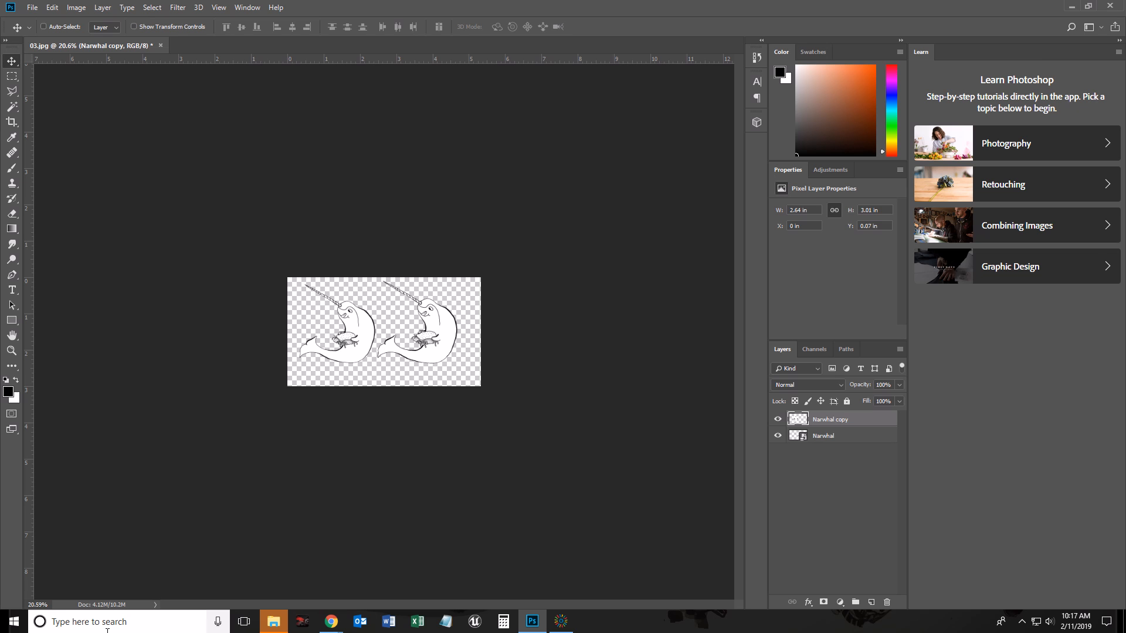
# Step: Switch to Calculator and place its window beside the narwhal canvas
pyautogui.click(503, 621)
pyautogui.moveTo(313, 89); pyautogui.dragTo(643, 114)
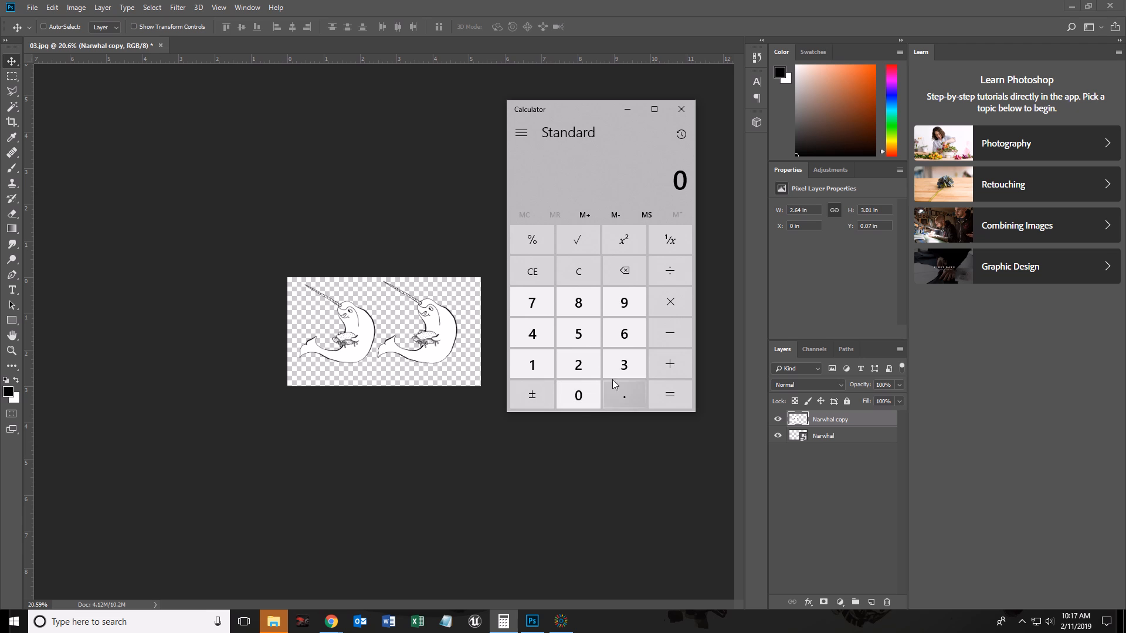
pyautogui.click(624, 365)
pyautogui.doubleClick(579, 395)
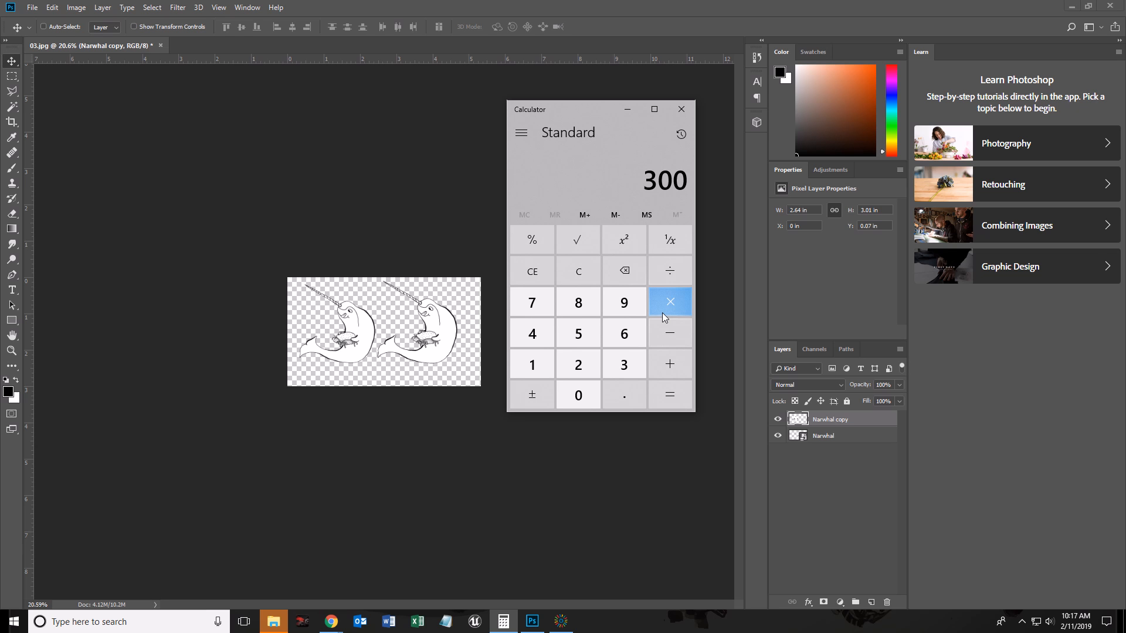
pyautogui.click(543, 372)
pyautogui.click(579, 363)
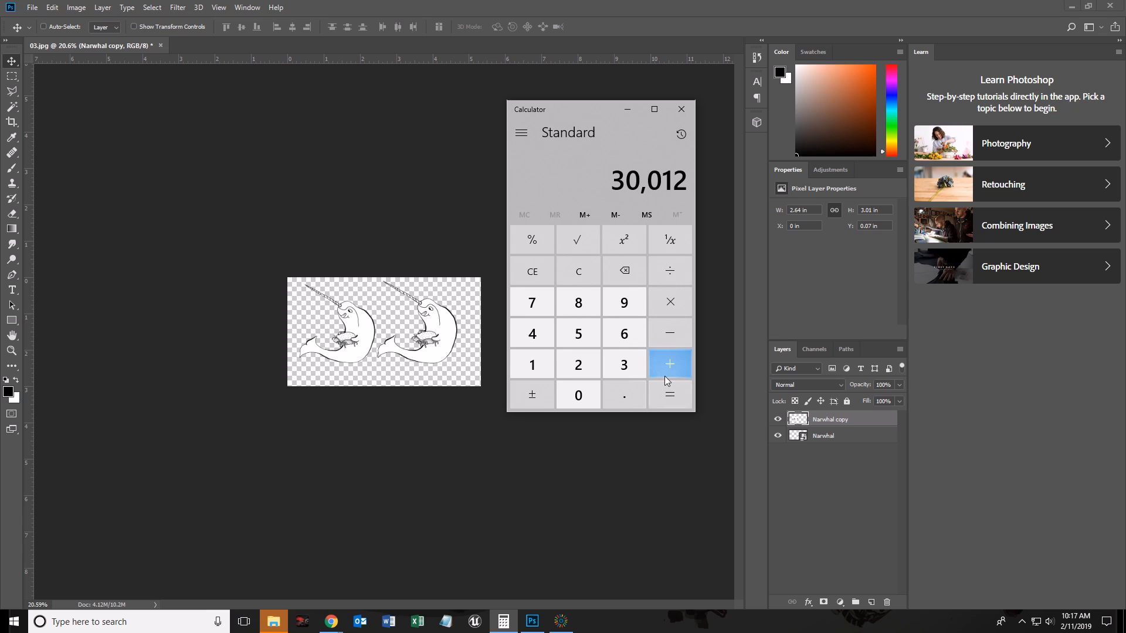
pyautogui.click(548, 270)
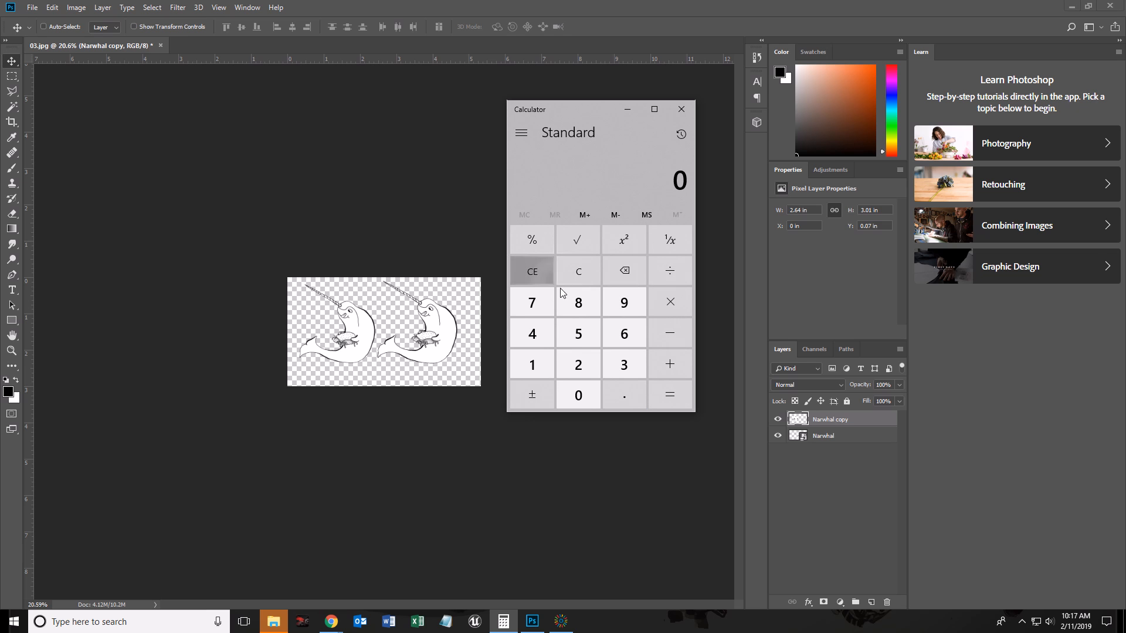
# Step: Multiply 300 by 12 in Calculator, then close it
pyautogui.click(630, 363)
pyautogui.doubleClick(576, 386)
pyautogui.click(665, 310)
pyautogui.click(532, 364)
pyautogui.click(581, 364)
pyautogui.click(672, 395)
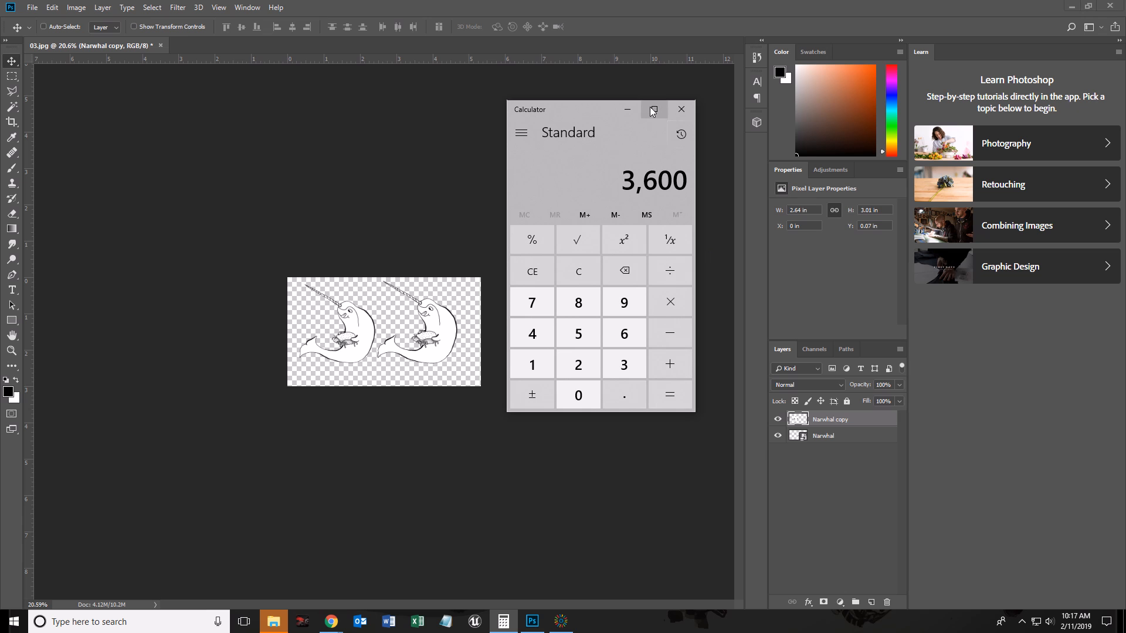
pyautogui.click(681, 110)
# Step: Open the canvas size settings, switch the units to pixels and enter a height of 3600 with relative sizing on
pyautogui.click(77, 7)
pyautogui.click(96, 108)
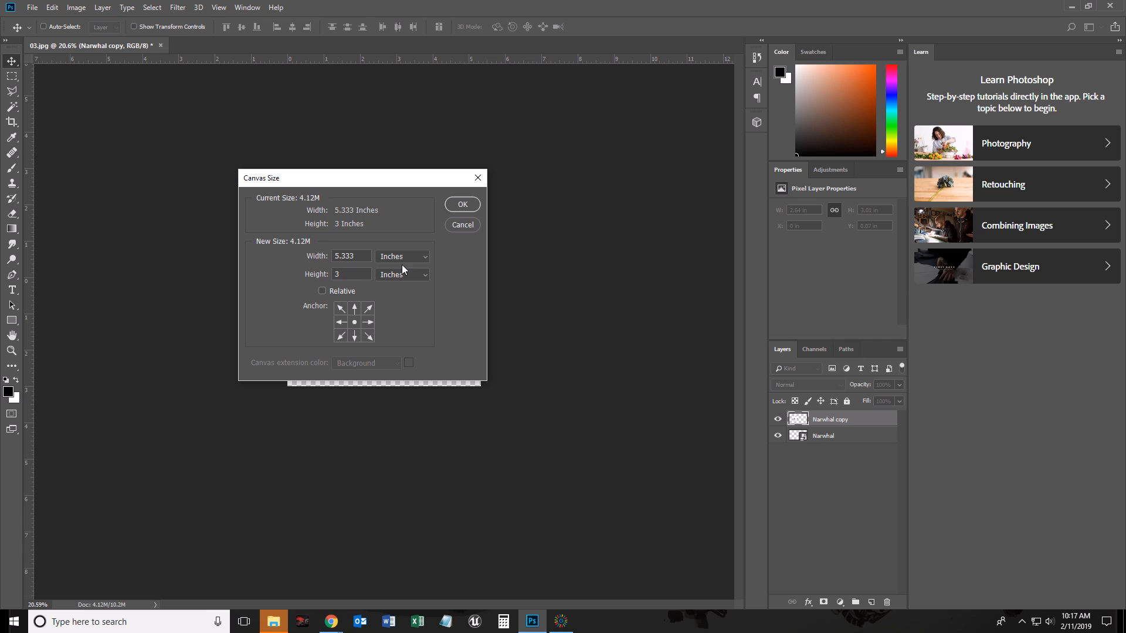
pyautogui.click(402, 258)
pyautogui.click(404, 265)
pyautogui.click(347, 276)
pyautogui.moveTo(297, 189); pyautogui.dragTo(341, 240)
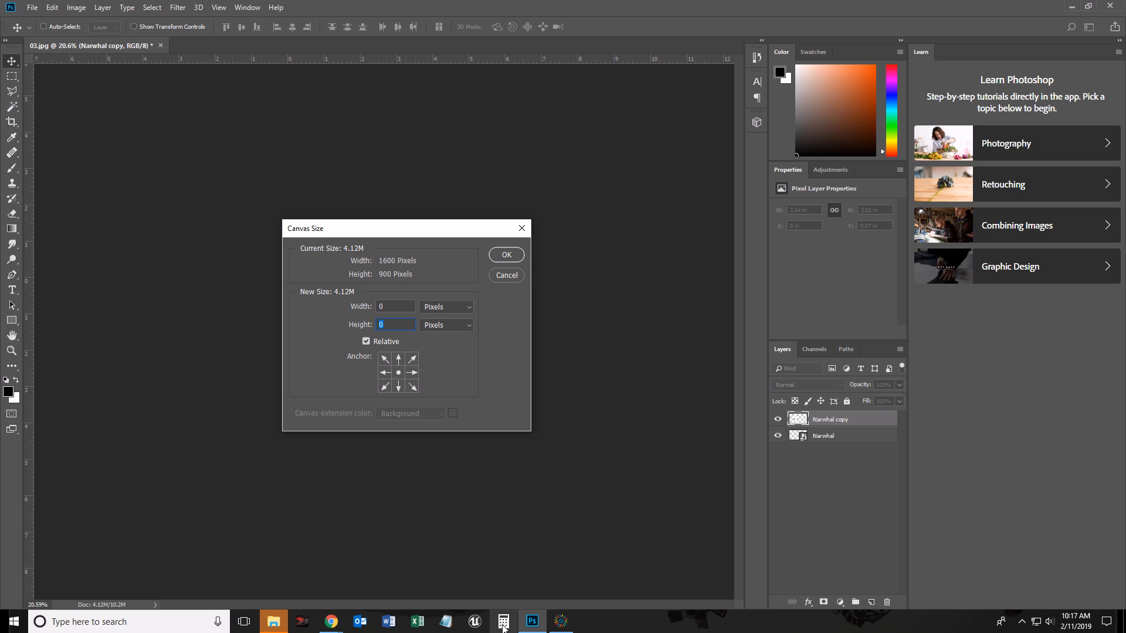
pyautogui.write('3600')
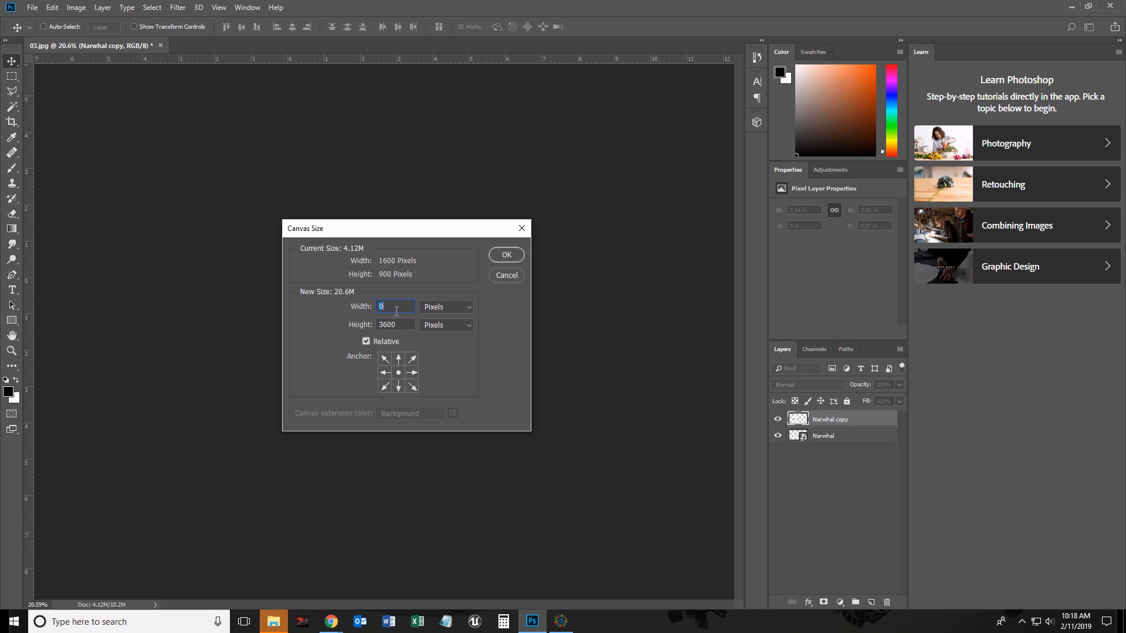
# Step: Turn off relative sizing and enlarge the canvas to 6400 by 3600 pixels
pyautogui.click(372, 344)
pyautogui.doubleClick(403, 326)
pyautogui.write('3600')
pyautogui.click(503, 621)
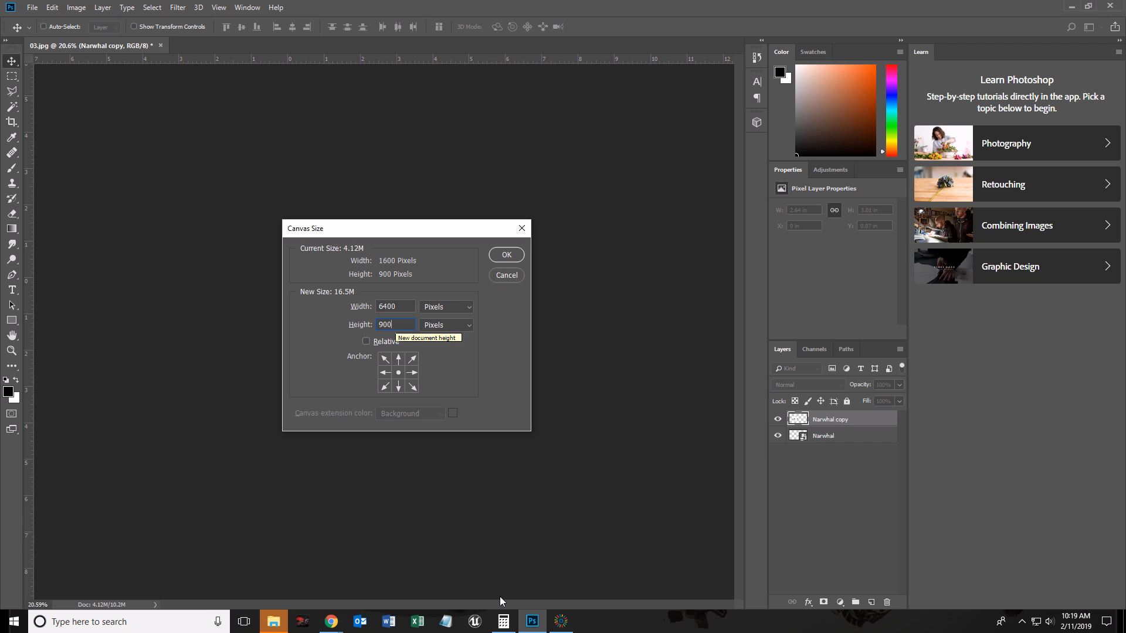
pyautogui.click(561, 620)
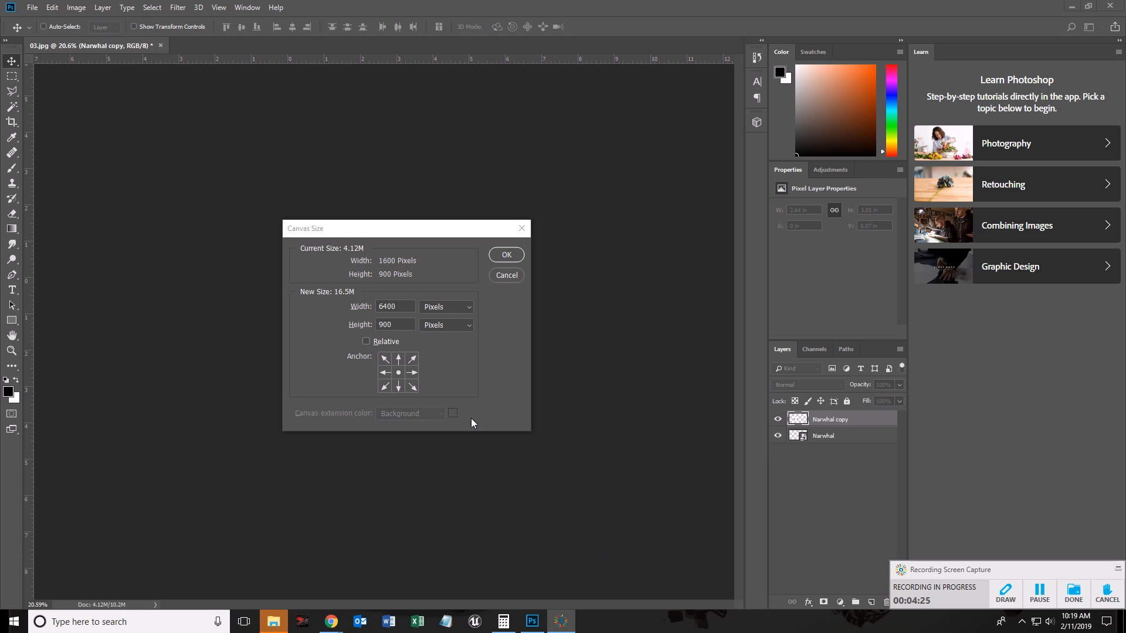
pyautogui.click(364, 326)
pyautogui.write('3600')
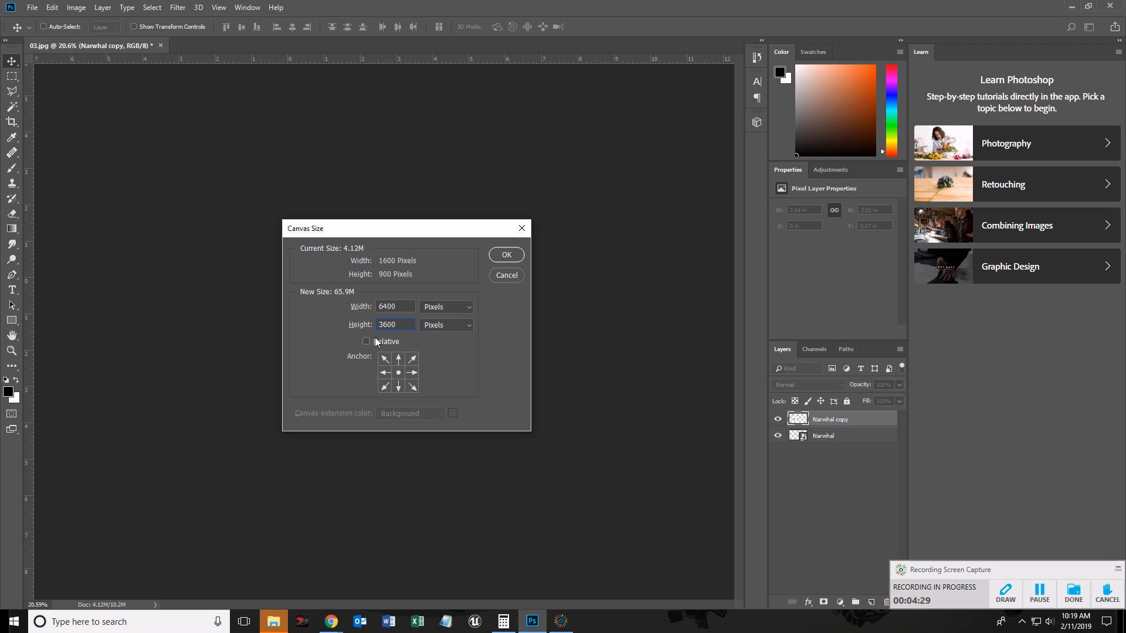
pyautogui.doubleClick(391, 307)
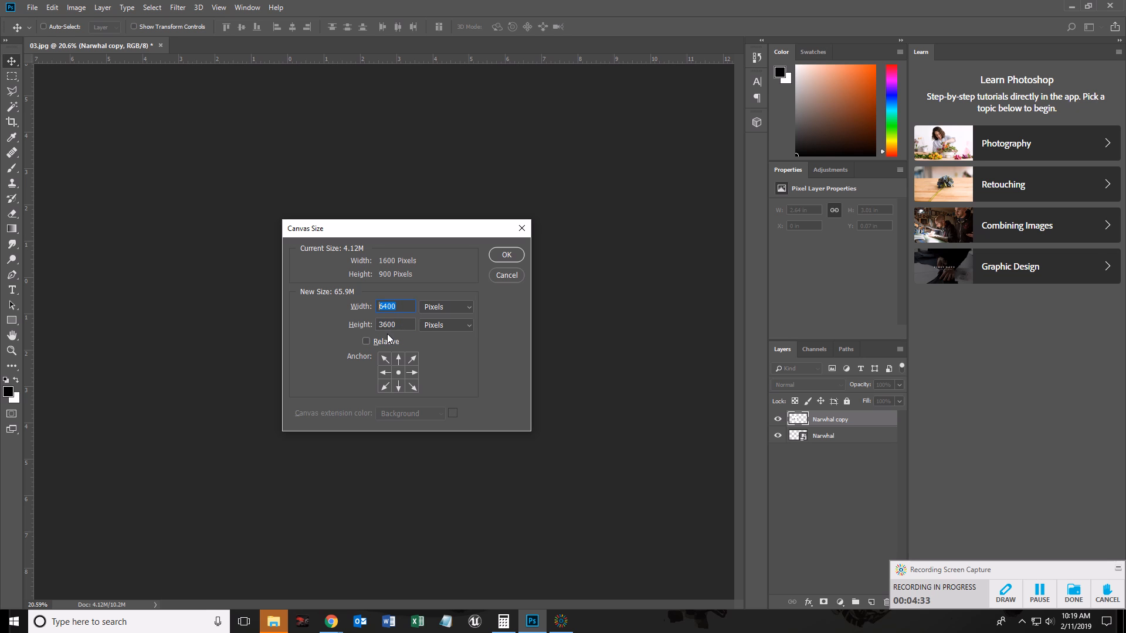
pyautogui.moveTo(490, 239); pyautogui.dragTo(649, 152)
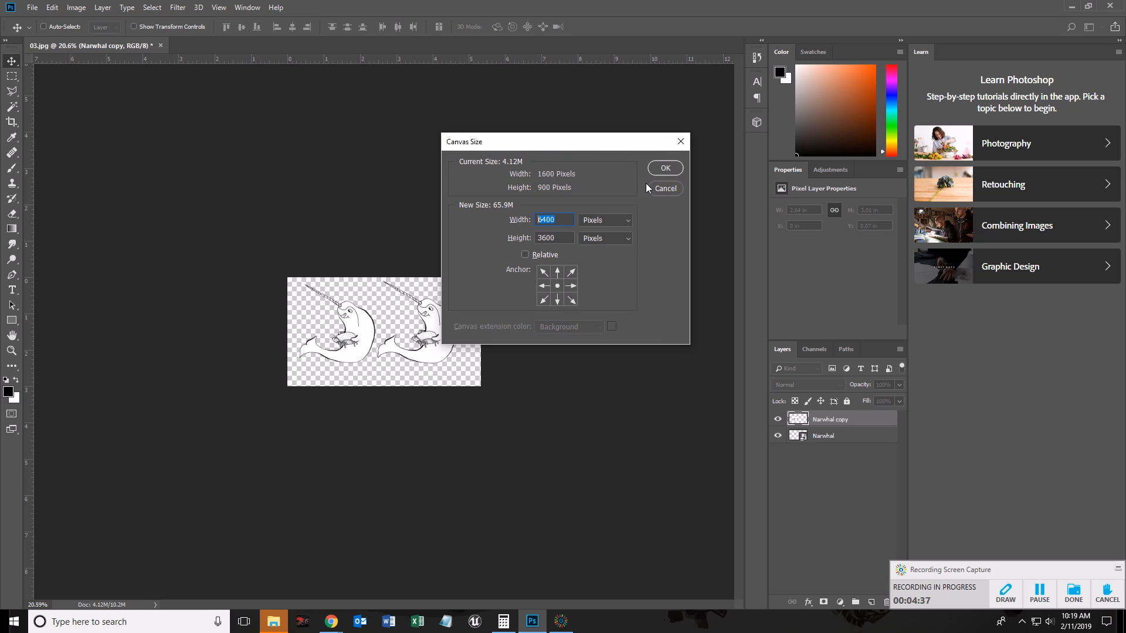
pyautogui.moveTo(562, 146); pyautogui.dragTo(582, 148)
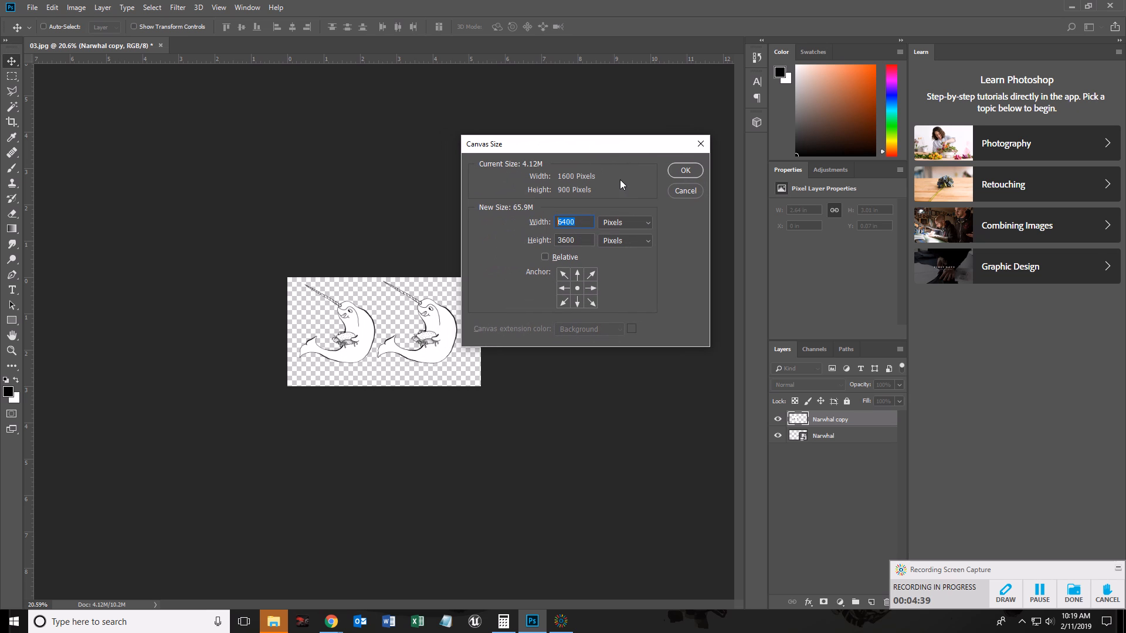
pyautogui.click(685, 171)
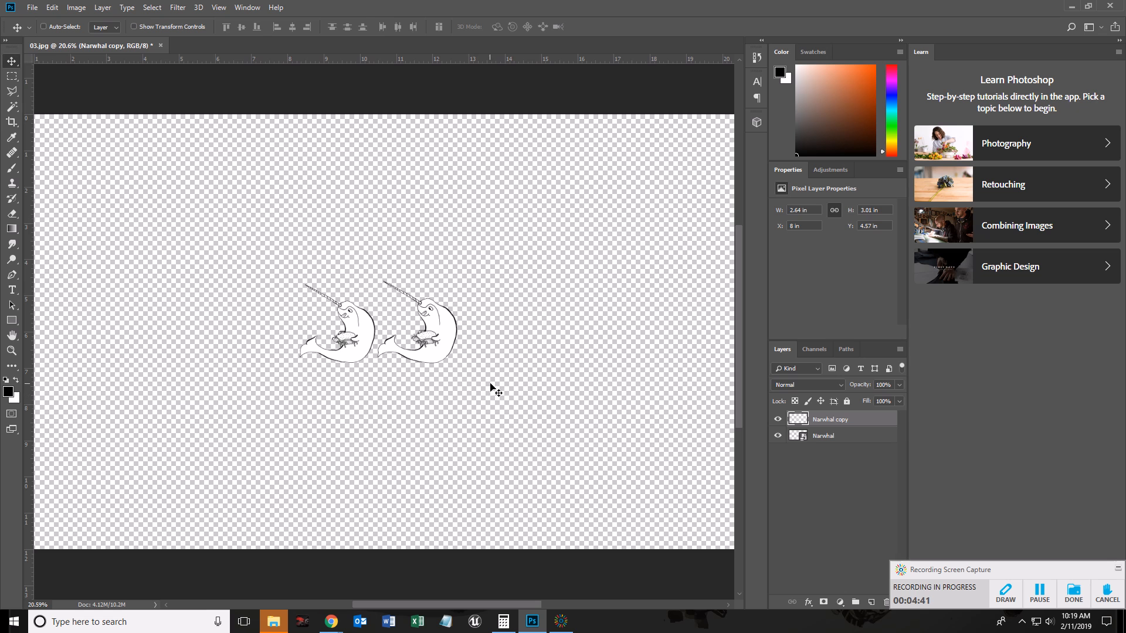
# Step: Scale the Narwhal smart object up to about 7.76 by 10.48 inches and place it right of the rasterized copy
pyautogui.press('z')
pyautogui.moveTo(518, 382)
pyautogui.mouseDown()
pyautogui.moveTo(475, 388)
pyautogui.moveTo(497, 385)
pyautogui.mouseUp()
pyautogui.press('v')
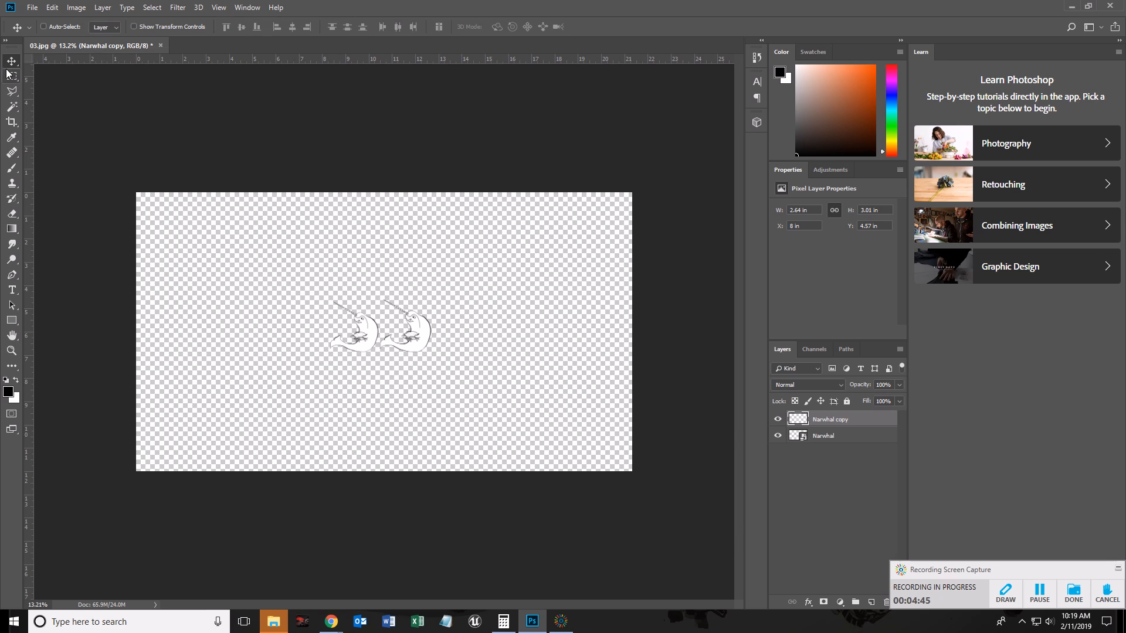
pyautogui.click(836, 437)
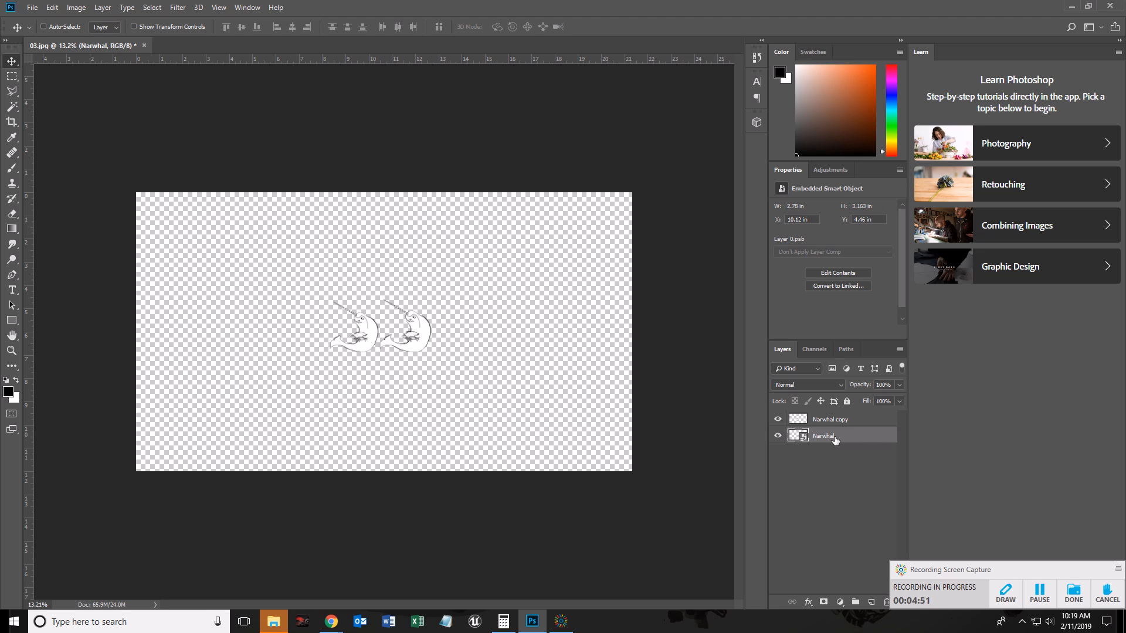
pyautogui.hotkey('ctrl', 't')
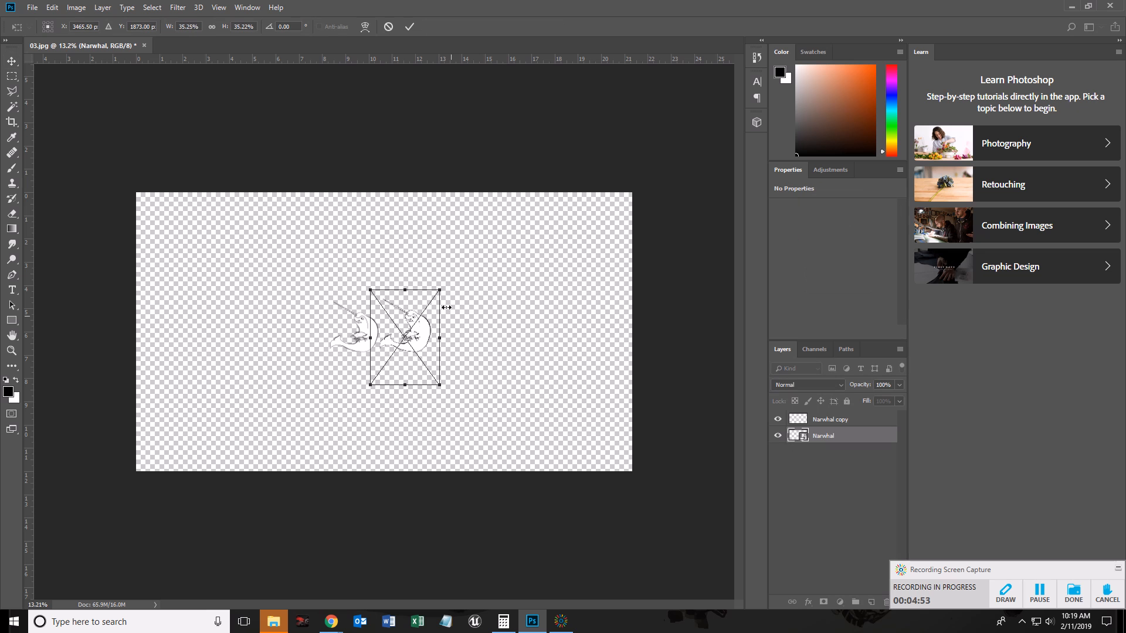
pyautogui.moveTo(440, 290); pyautogui.dragTo(566, 119)
pyautogui.moveTo(483, 266); pyautogui.dragTo(460, 349)
pyautogui.press('Return')
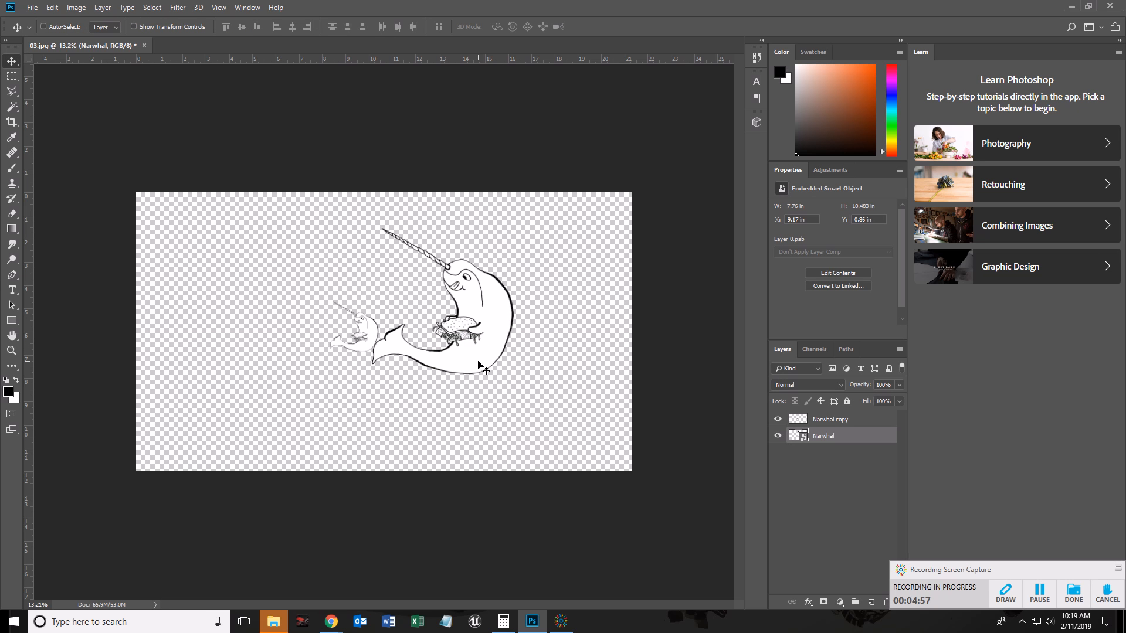
# Step: Scale the Narwhal smart object down to about 1.99 by 2.26 inches
pyautogui.hotkey('ctrl', 't')
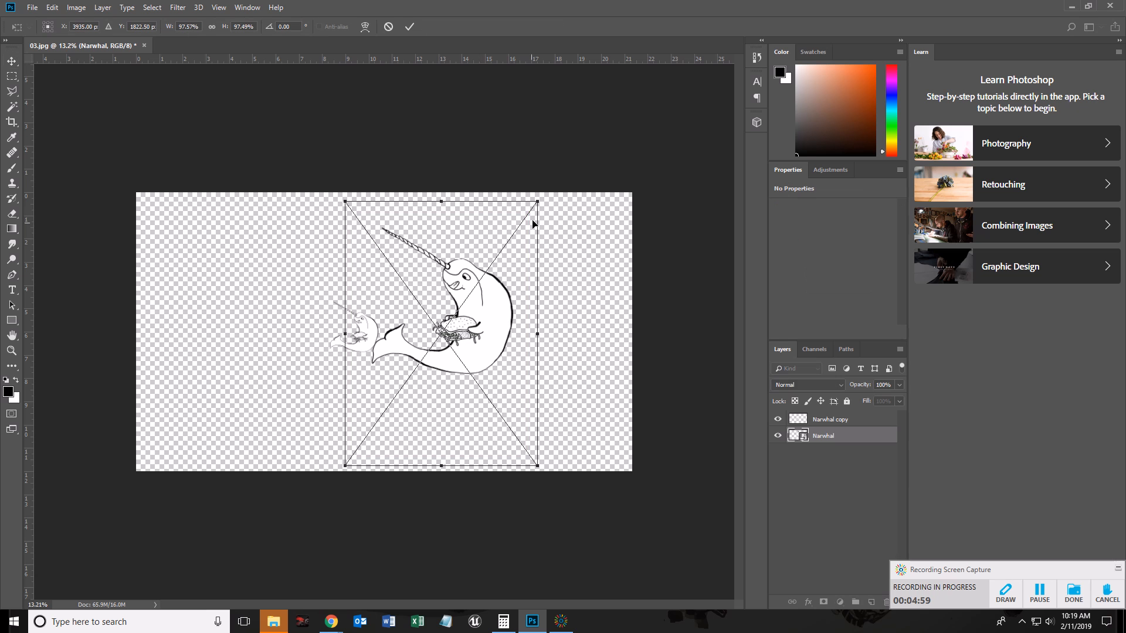
pyautogui.moveTo(536, 201); pyautogui.dragTo(448, 334)
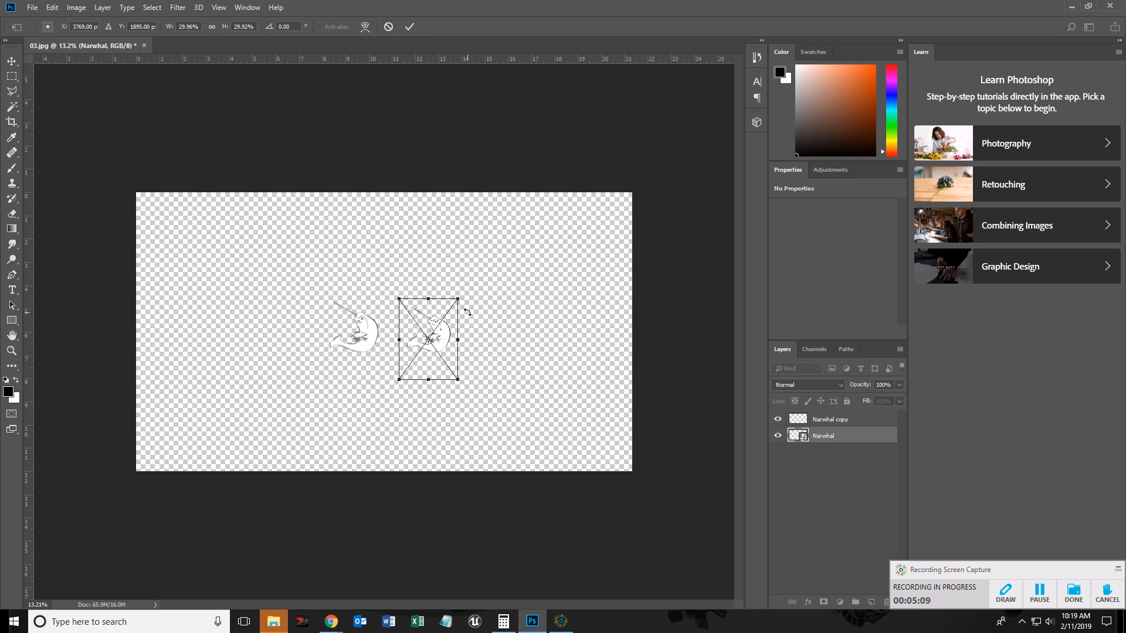
pyautogui.moveTo(458, 296)
pyautogui.mouseDown()
pyautogui.moveTo(470, 283)
pyautogui.moveTo(448, 311)
pyautogui.mouseUp()
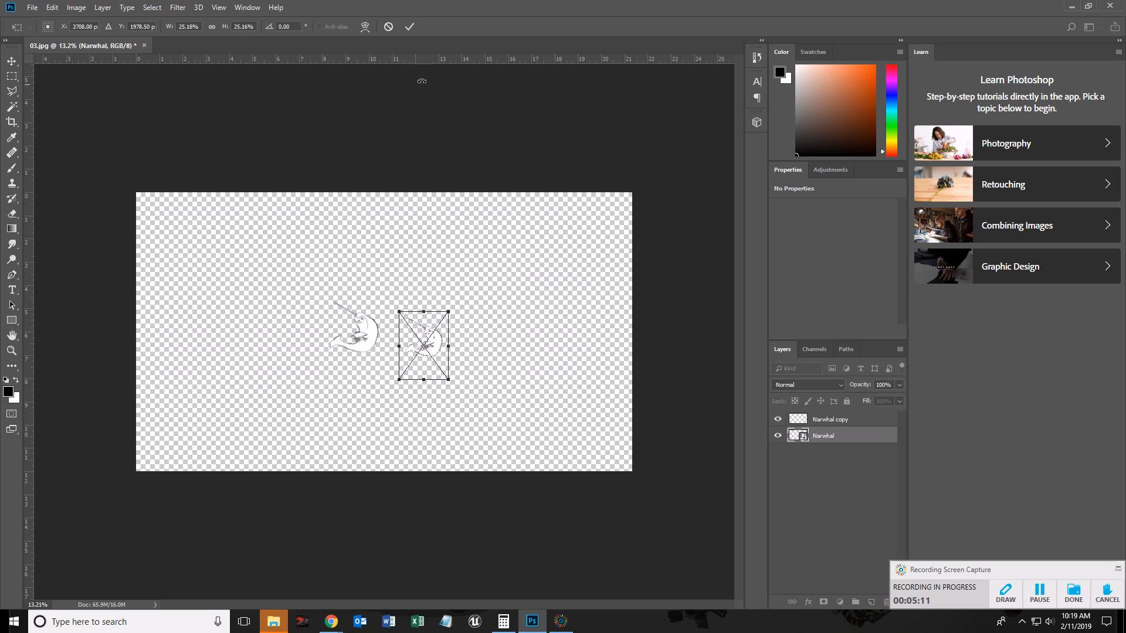
pyautogui.click(410, 27)
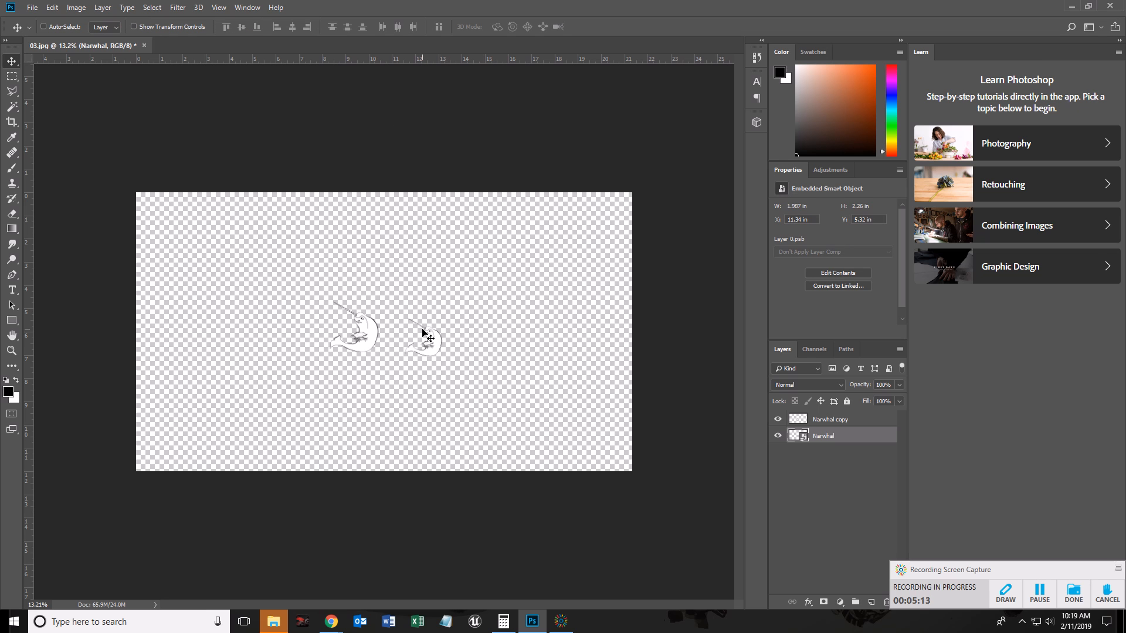
# Step: Enlarge the Narwhal smart object to about 99% of its original size and position it in the right half of the canvas
pyautogui.hotkey('ctrl', 't')
pyautogui.moveTo(449, 313); pyautogui.dragTo(553, 171)
pyautogui.moveTo(514, 255); pyautogui.dragTo(477, 345)
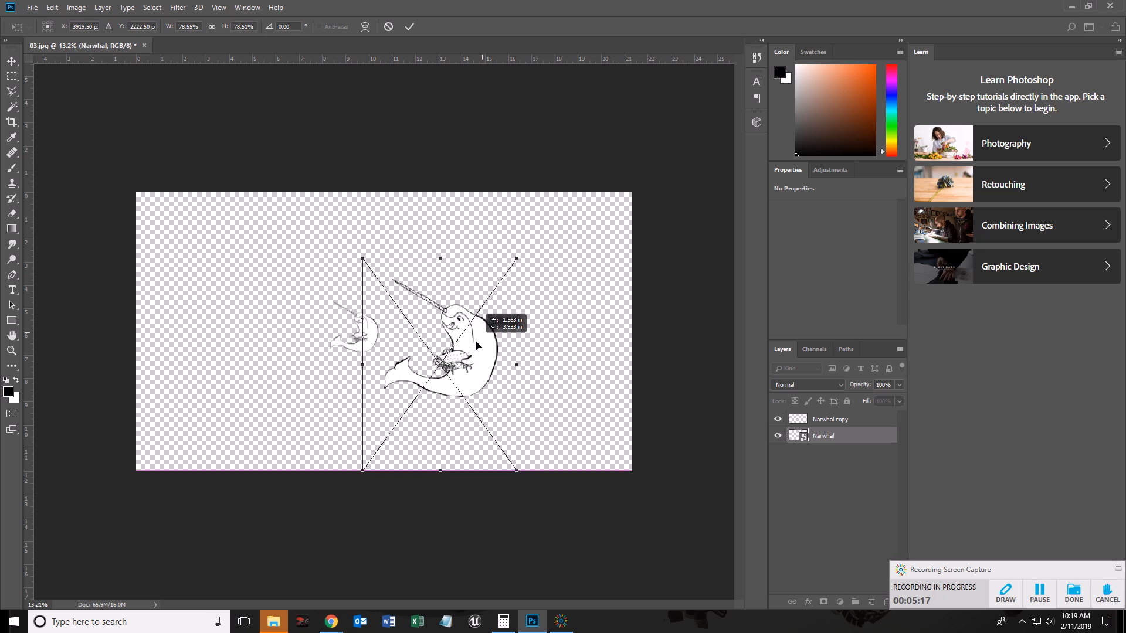
pyautogui.moveTo(517, 257); pyautogui.dragTo(551, 210)
pyautogui.moveTo(511, 312); pyautogui.dragTo(501, 303)
pyautogui.moveTo(543, 201); pyautogui.dragTo(548, 193)
pyautogui.moveTo(516, 279); pyautogui.dragTo(510, 312)
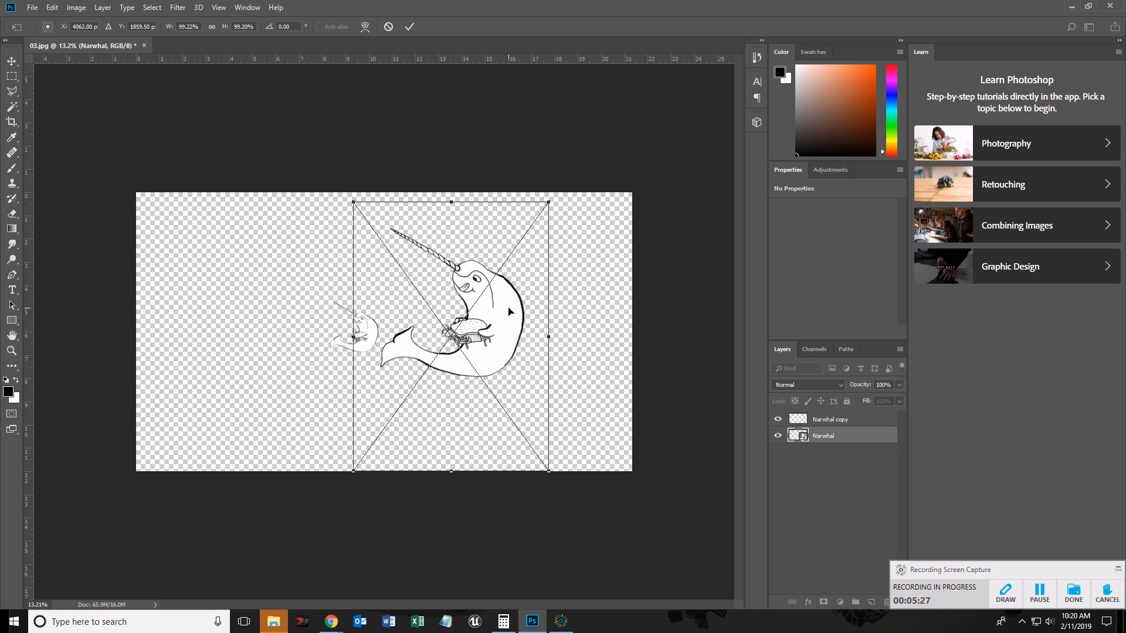
# Step: Squash the smart object's width to about 39%, and link width and height to restore its proportions
pyautogui.moveTo(546, 338); pyautogui.dragTo(459, 322)
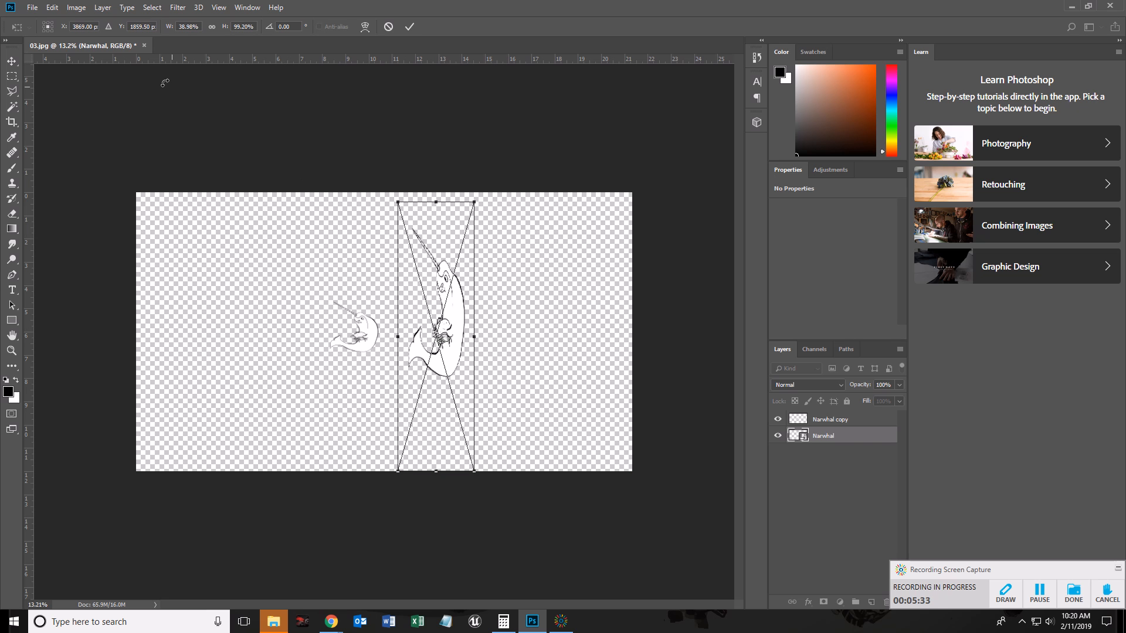
pyautogui.click(213, 27)
pyautogui.click(212, 26)
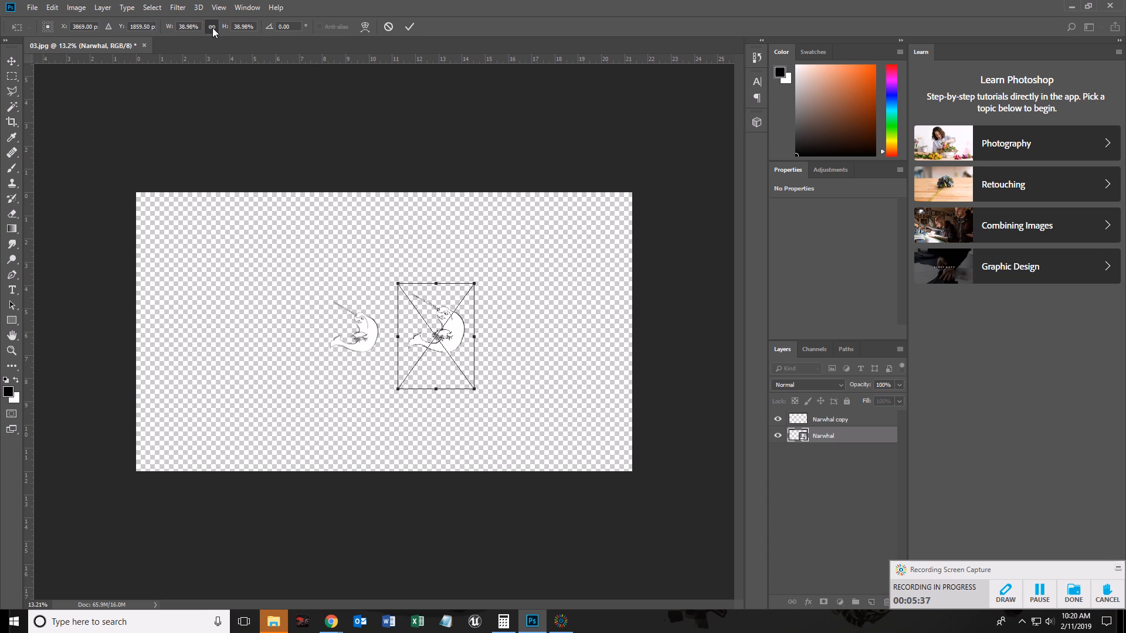
# Step: Scale the Narwhal smart object up proportionally to about 9.88 by 13.36 inches and place it in the right half of the canvas
pyautogui.moveTo(473, 283); pyautogui.dragTo(535, 199)
pyautogui.moveTo(507, 258); pyautogui.dragTo(499, 314)
pyautogui.moveTo(534, 218); pyautogui.dragTo(579, 154)
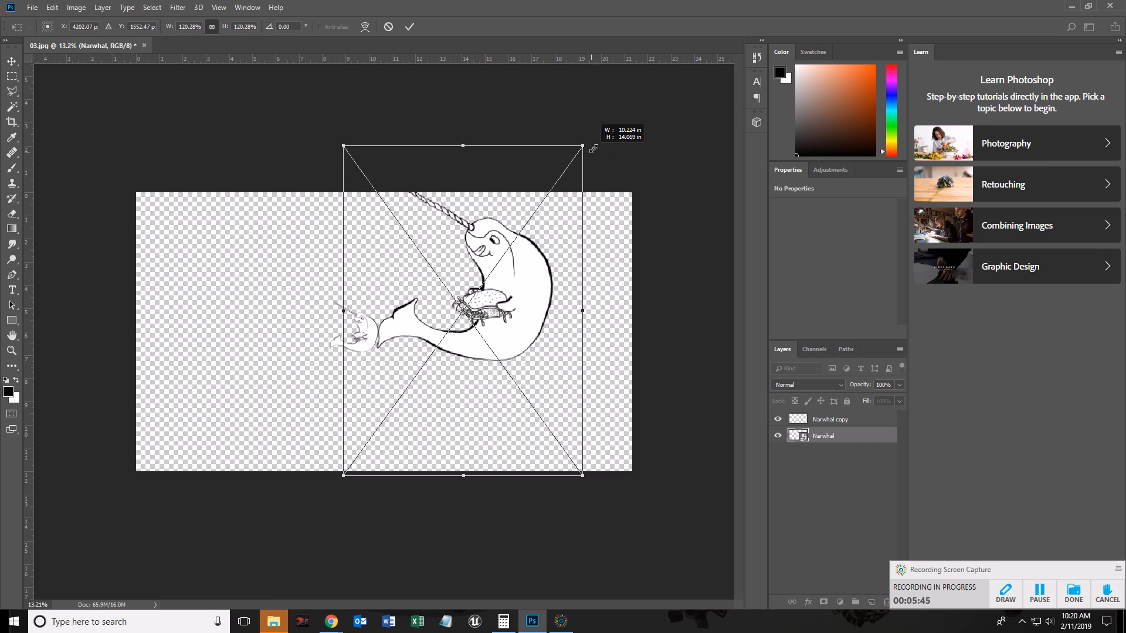
pyautogui.moveTo(554, 258); pyautogui.dragTo(528, 311)
pyautogui.press('Return')
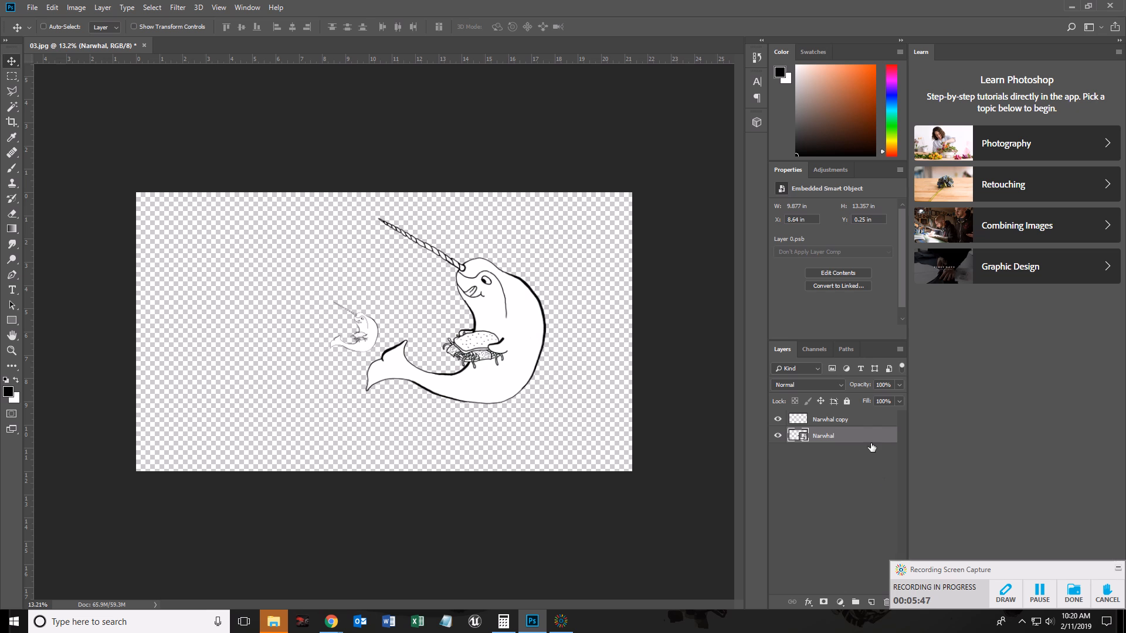
# Step: Scale the Narwhal copy layer up to about 10.12 by 11.55 inches and place it left of the smart object
pyautogui.click(848, 421)
pyautogui.moveTo(373, 351); pyautogui.dragTo(305, 352)
pyautogui.press('ctrl')
pyautogui.hotkey('ctrl', 't')
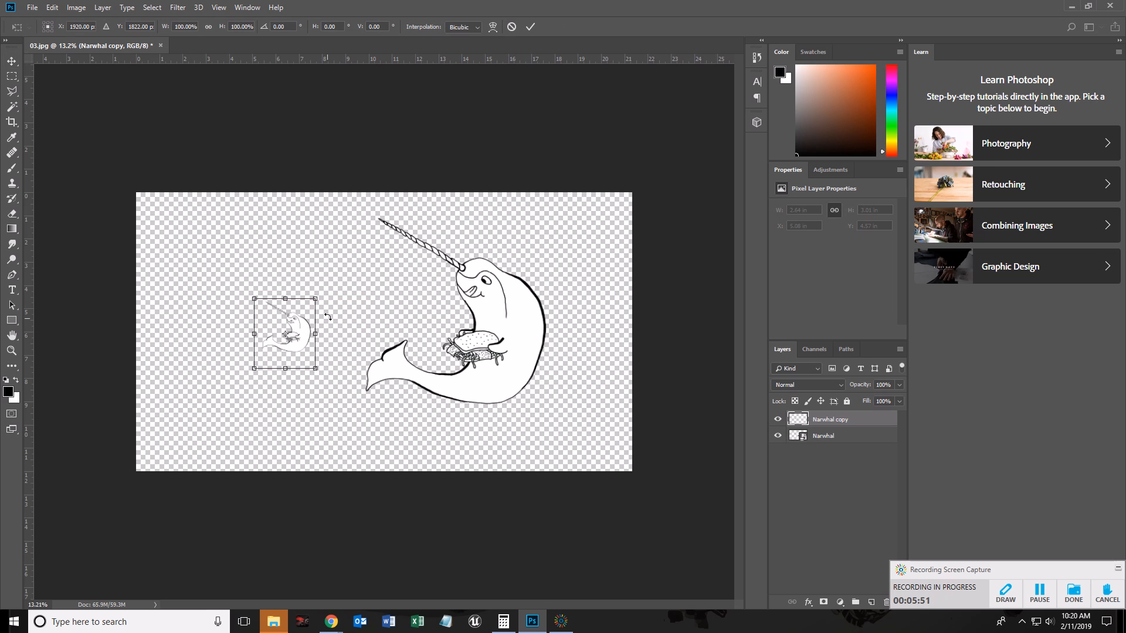
pyautogui.moveTo(313, 301); pyautogui.dragTo(455, 139)
pyautogui.moveTo(412, 242); pyautogui.dragTo(320, 320)
pyautogui.moveTo(364, 219); pyautogui.dragTo(404, 193)
pyautogui.moveTo(367, 258); pyautogui.dragTo(359, 281)
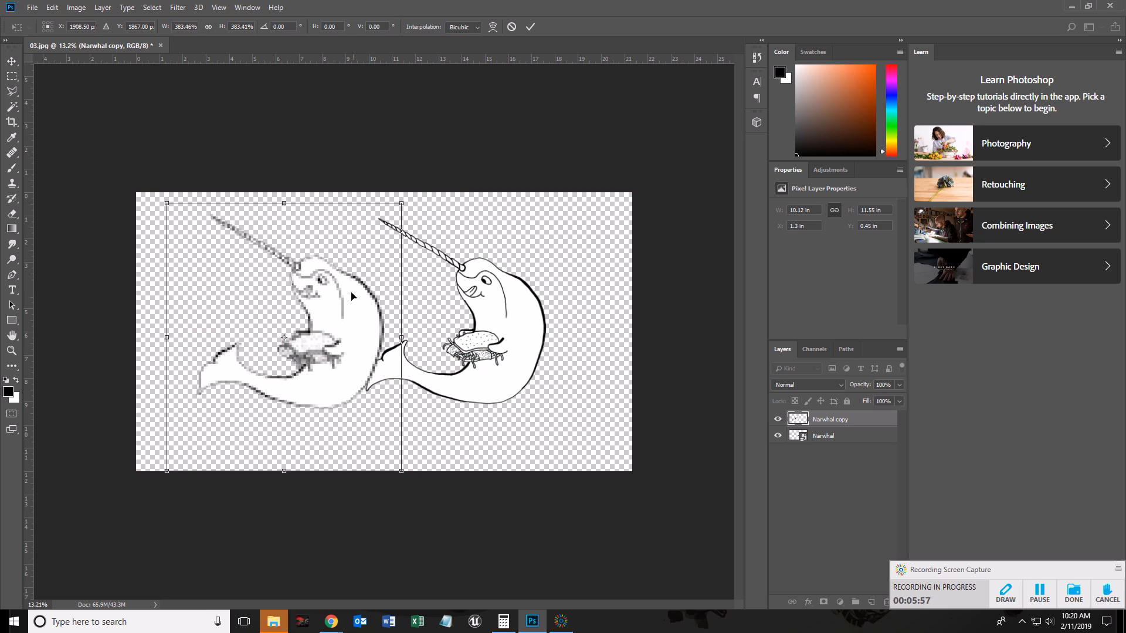
pyautogui.click(530, 26)
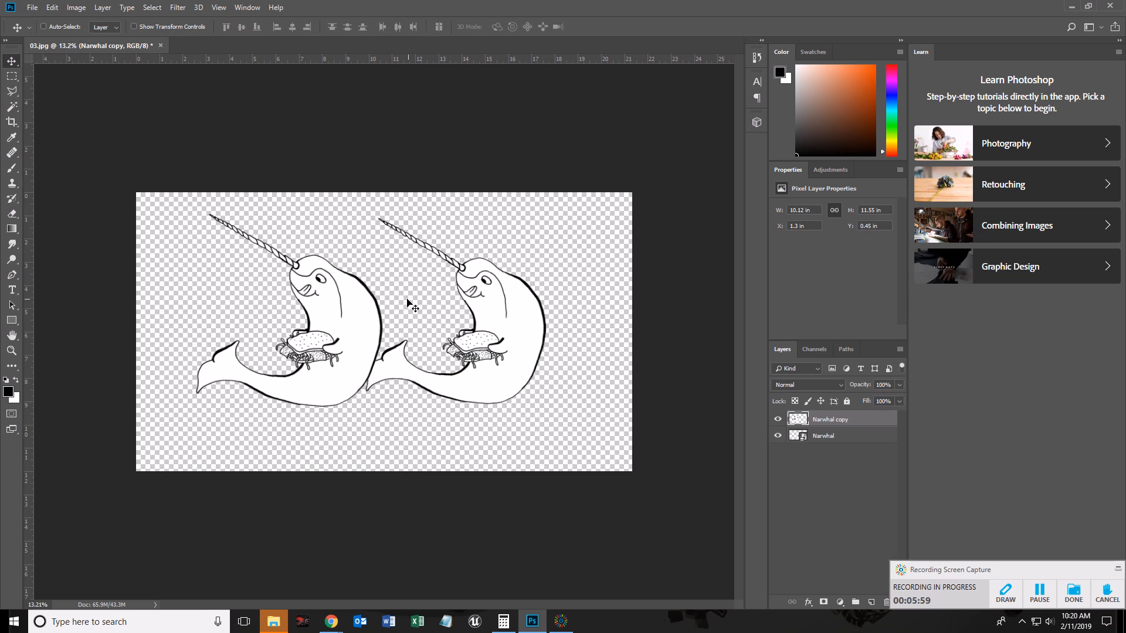
# Step: Examine the outline quality of the enlarged Narwhal copy up close and compare both narwhals
pyautogui.press('z')
pyautogui.moveTo(325, 255); pyautogui.dragTo(435, 264)
pyautogui.press('v')
pyautogui.scroll(3, 316, 264)
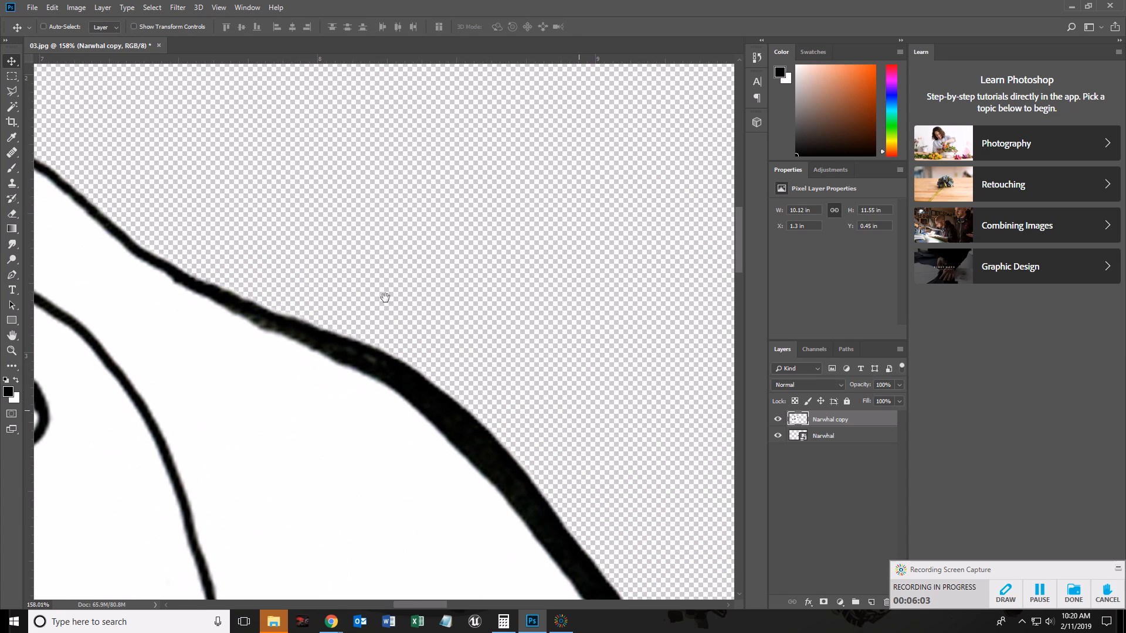
pyautogui.scroll(-10, 501, 380)
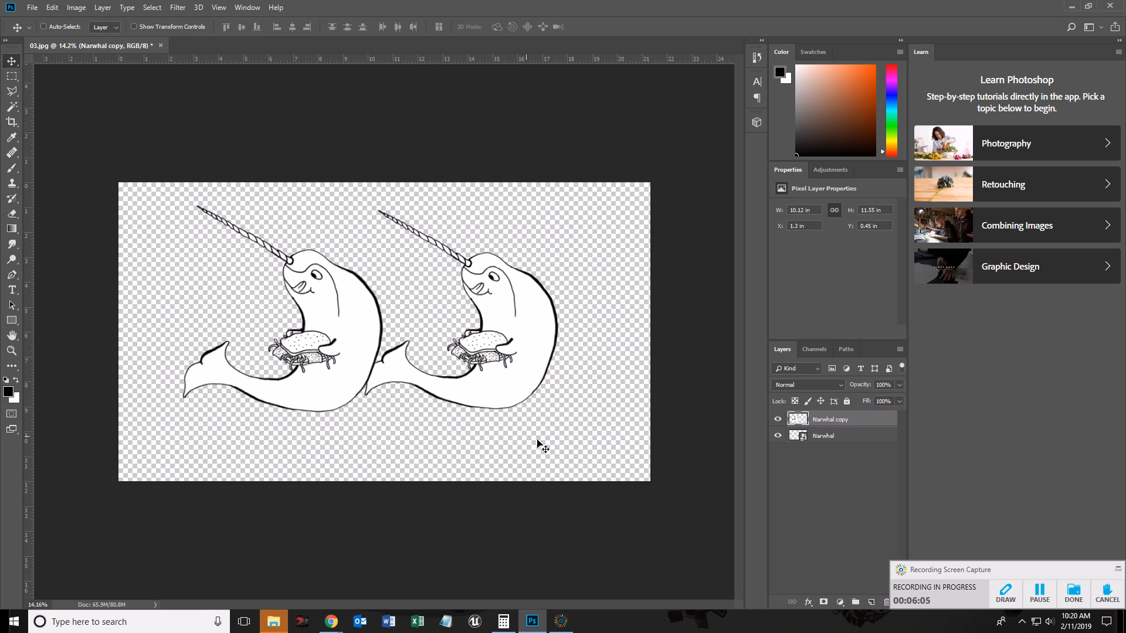
pyautogui.press('z')
pyautogui.moveTo(316, 276); pyautogui.dragTo(432, 296)
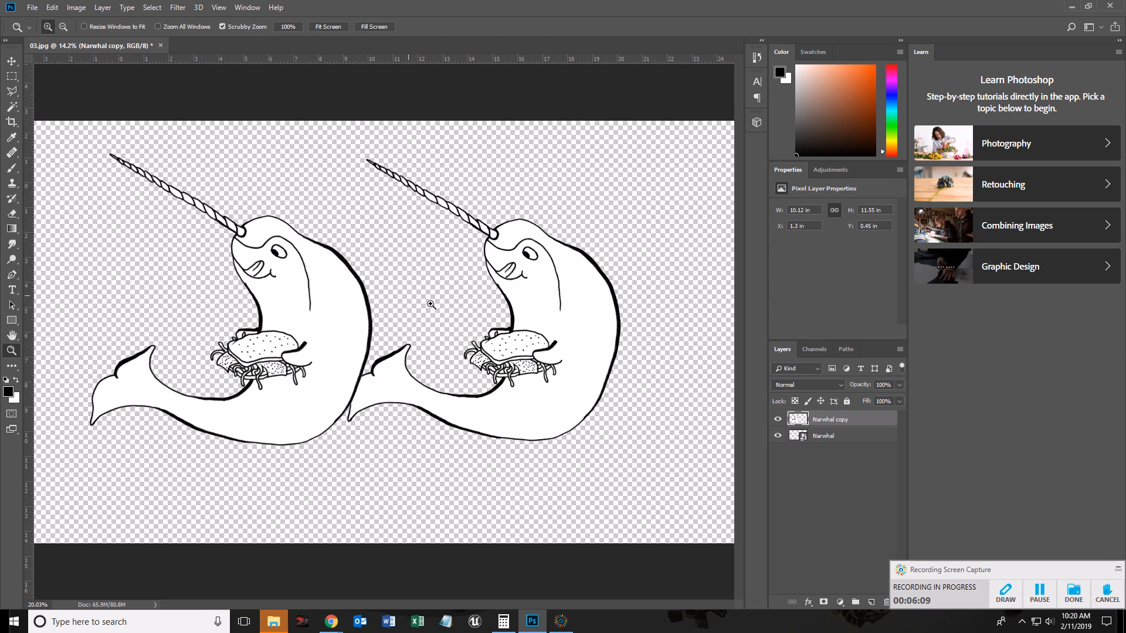
# Step: Shrink the Narwhal copy layer to about 0.19 by 0.2 inches
pyautogui.hotkey('ctrl', 't')
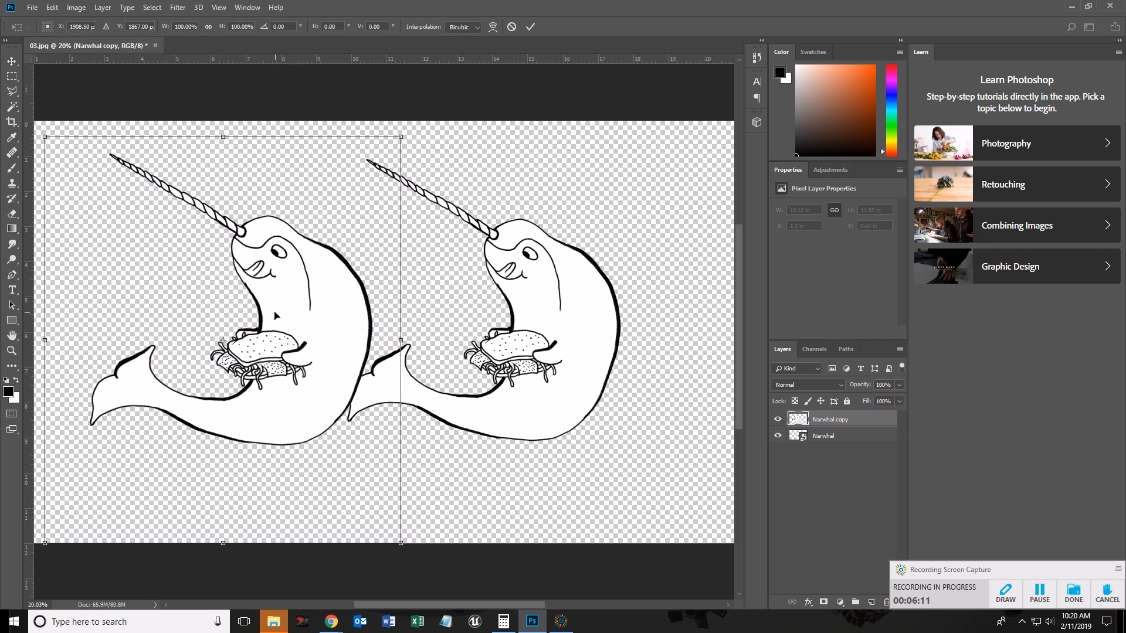
pyautogui.moveTo(402, 138); pyautogui.dragTo(222, 312)
pyautogui.press('Return')
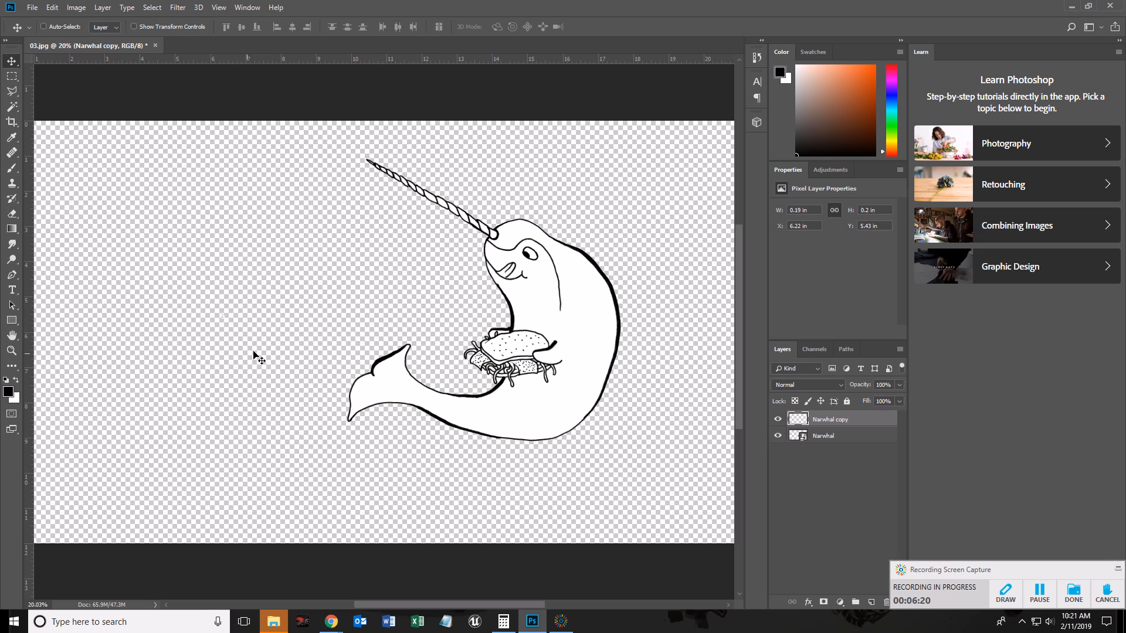
# Step: Shrink the Narwhal smart object to about 2.2% and move it near the tiny rasterized copy
pyautogui.click(815, 435)
pyautogui.hotkey('ctrl', 't')
pyautogui.moveTo(666, 109); pyautogui.dragTo(336, 505)
pyautogui.moveTo(325, 563); pyautogui.dragTo(303, 333)
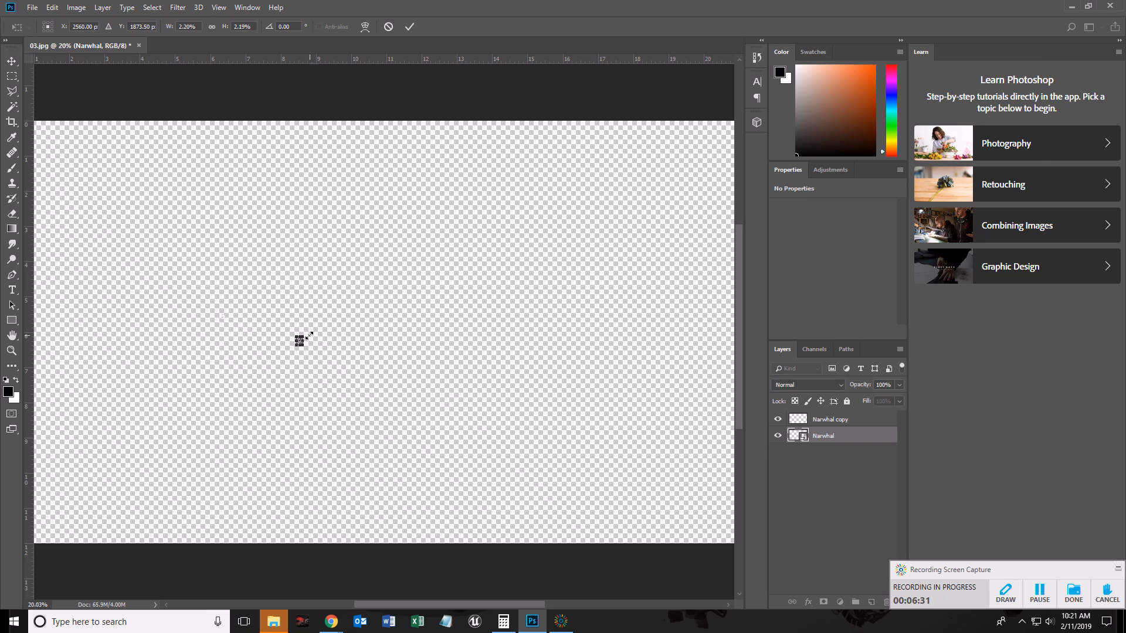
# Step: Enlarge the tiny Narwhal smart object until it fills much of the canvas height and position it around the middle
pyautogui.moveTo(303, 334); pyautogui.dragTo(446, 290)
pyautogui.moveTo(456, 241); pyautogui.dragTo(587, 65)
pyautogui.moveTo(541, 220); pyautogui.dragTo(506, 284)
pyautogui.moveTo(553, 133); pyautogui.dragTo(573, 130)
pyautogui.press('Return')
# Step: Enlarge the tiny Narwhal copy layer to about 8.35 by 8.63 inches and place it beside the smart object narwhal
pyautogui.click(818, 420)
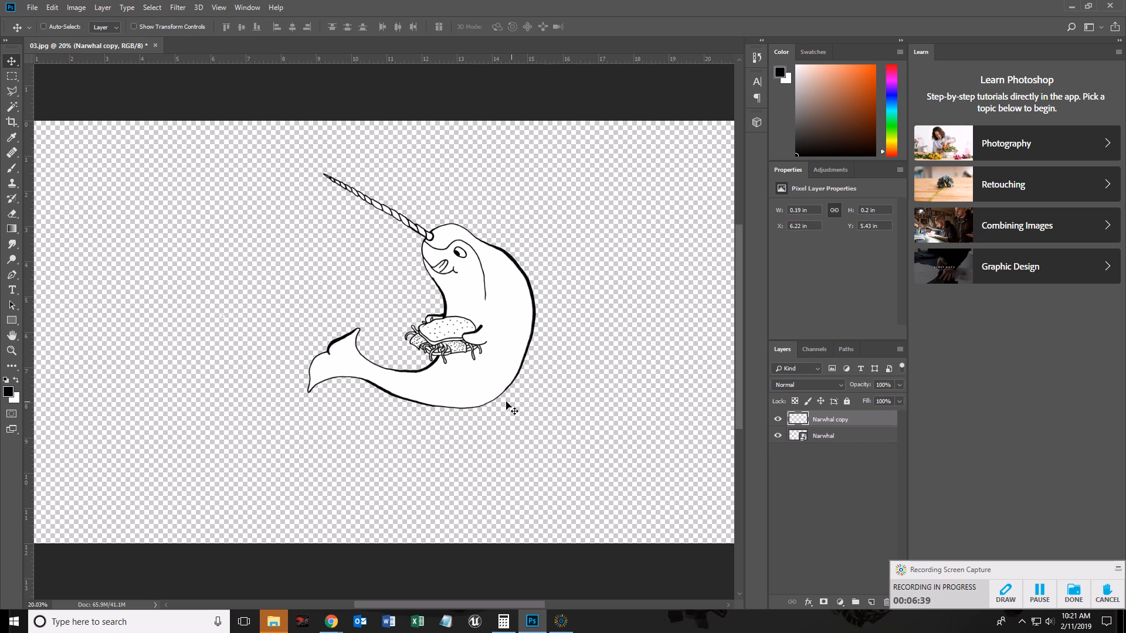
pyautogui.hotkey('ctrl', 't')
pyautogui.moveTo(222, 314); pyautogui.dragTo(429, 99)
pyautogui.moveTo(373, 256); pyautogui.dragTo(299, 361)
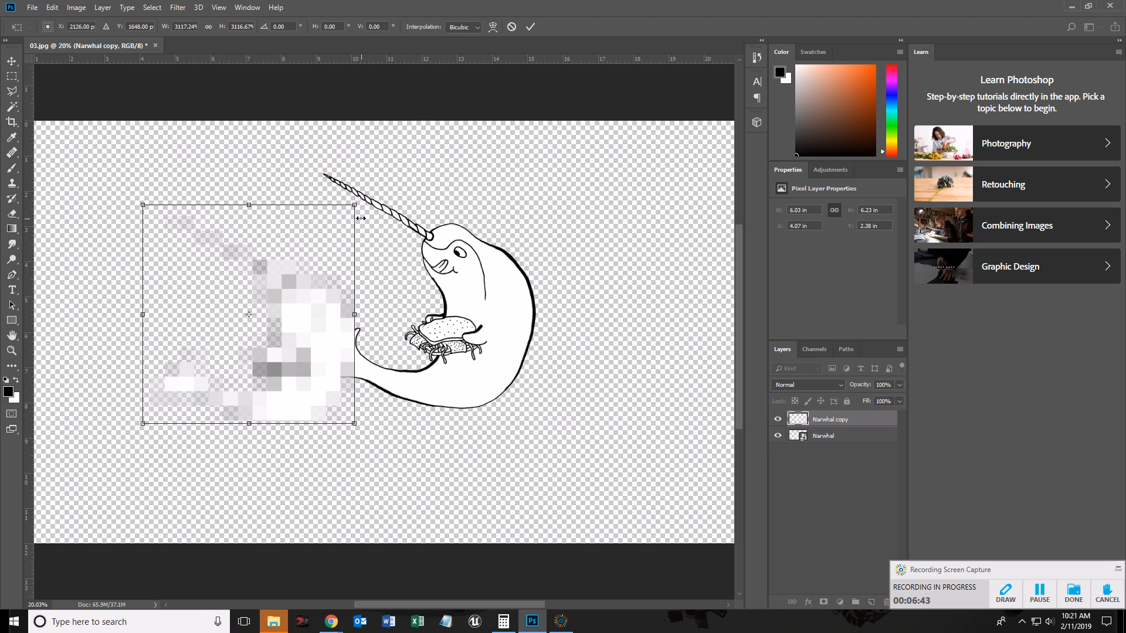
pyautogui.moveTo(356, 210); pyautogui.dragTo(432, 131)
pyautogui.moveTo(377, 301); pyautogui.dragTo(339, 346)
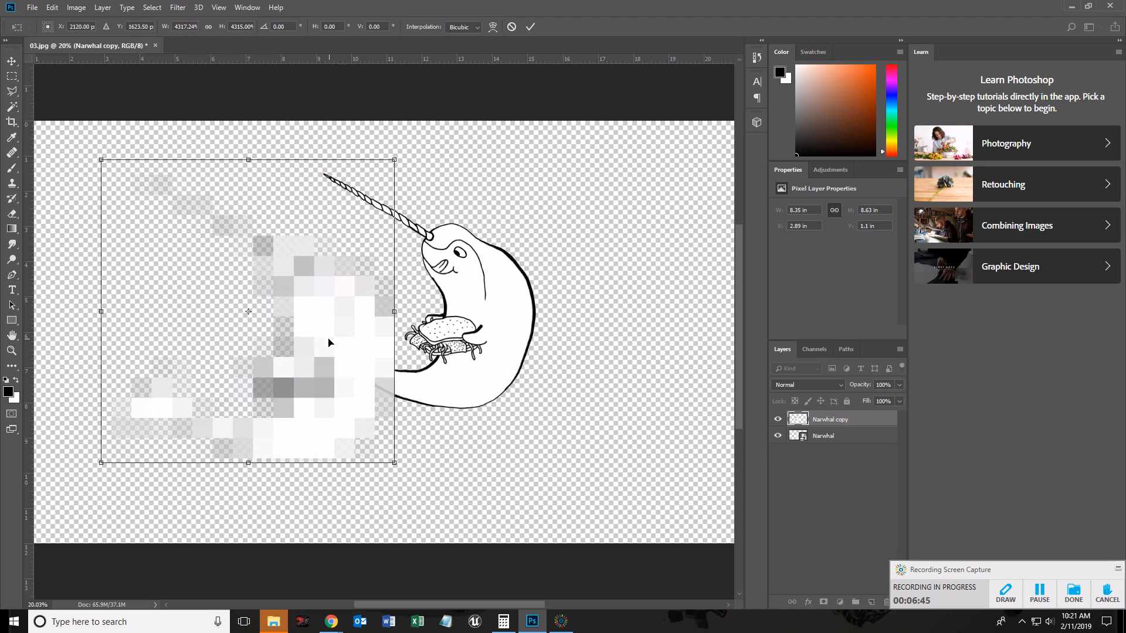
pyautogui.press('Return')
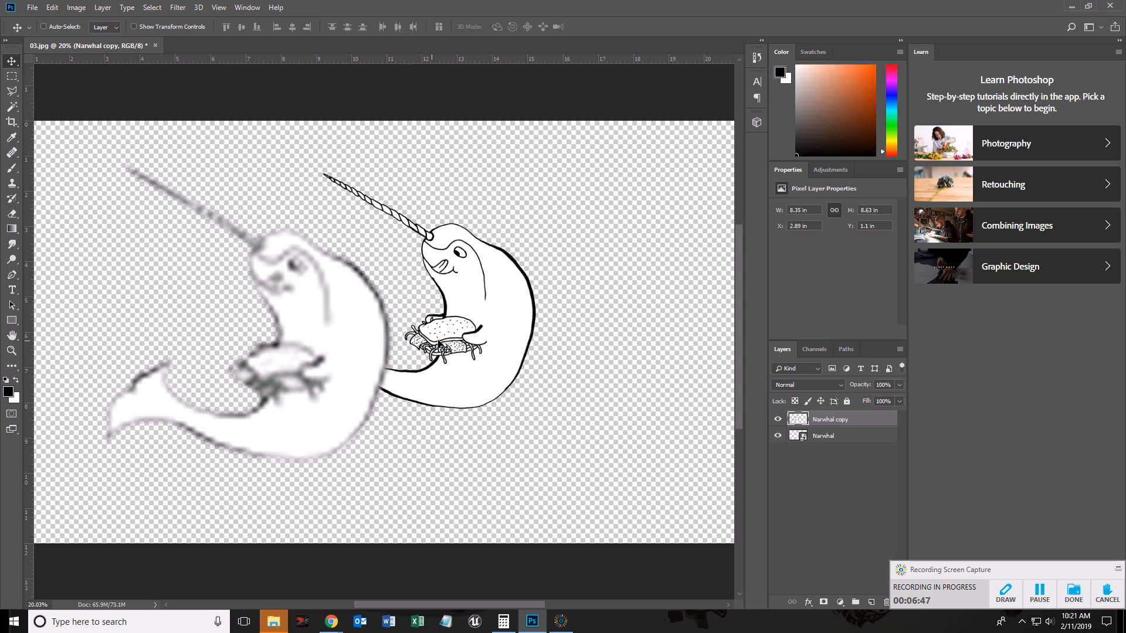
# Step: Scale the Narwhal smart object up to about 110.3% and shift it slightly away from the blurry copy
pyautogui.click(824, 437)
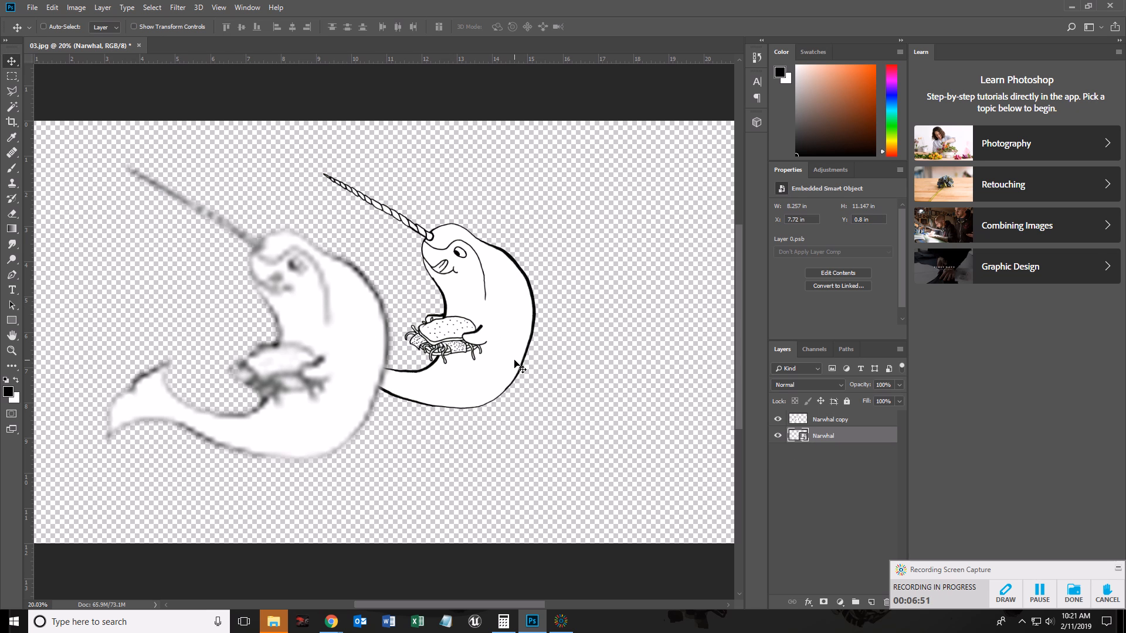
pyautogui.press('ctrl')
pyautogui.hotkey('ctrl', 't')
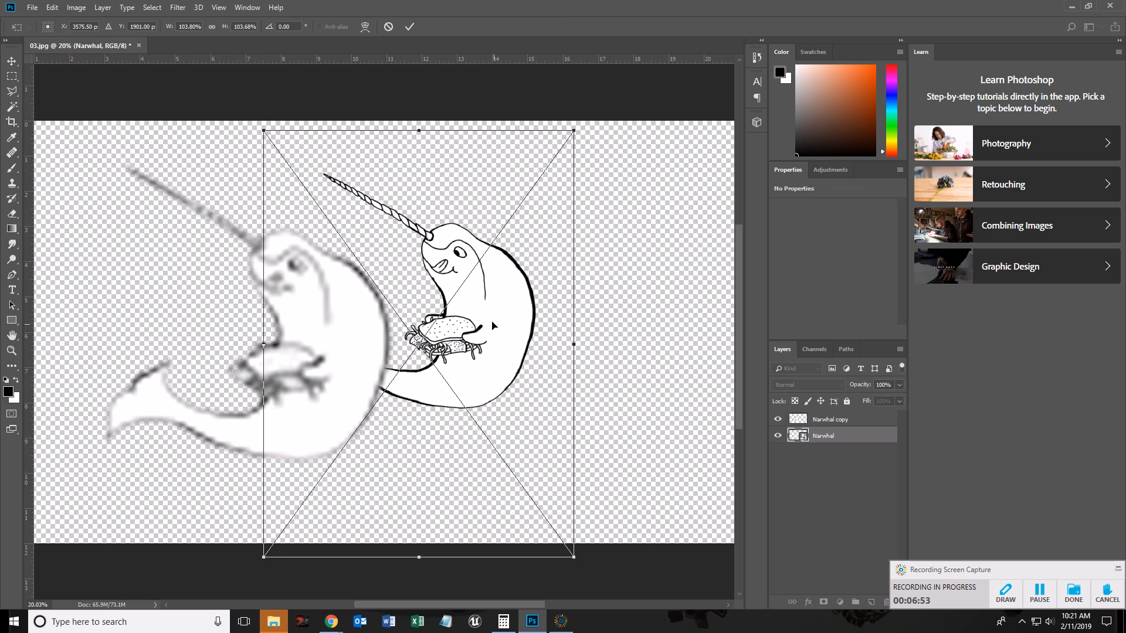
pyautogui.moveTo(582, 139); pyautogui.dragTo(594, 103)
pyautogui.moveTo(522, 284); pyautogui.dragTo(529, 313)
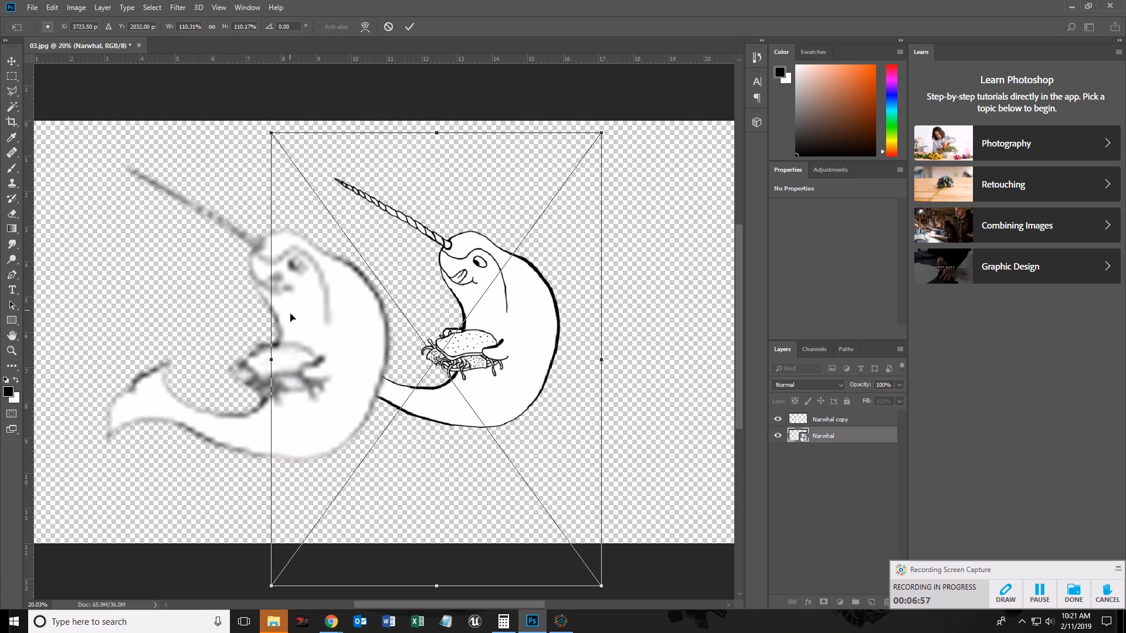
pyautogui.press('Return')
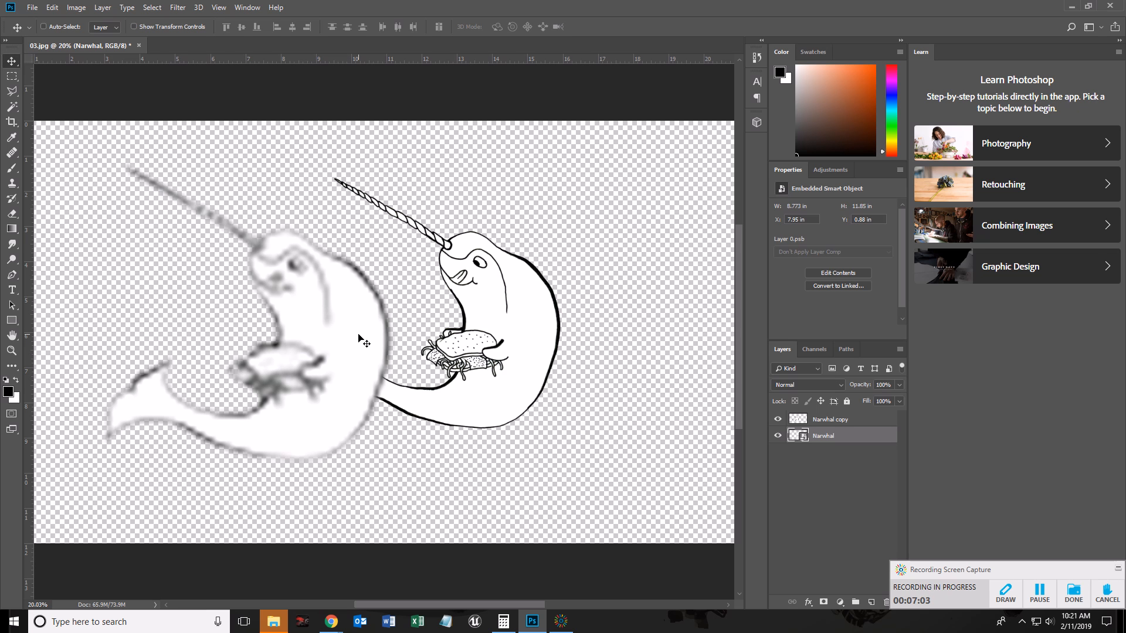
# Step: Delete the Narwhal copy layer and toggle the remaining Narwhal layer's visibility off and on
pyautogui.moveTo(850, 420); pyautogui.dragTo(895, 592)
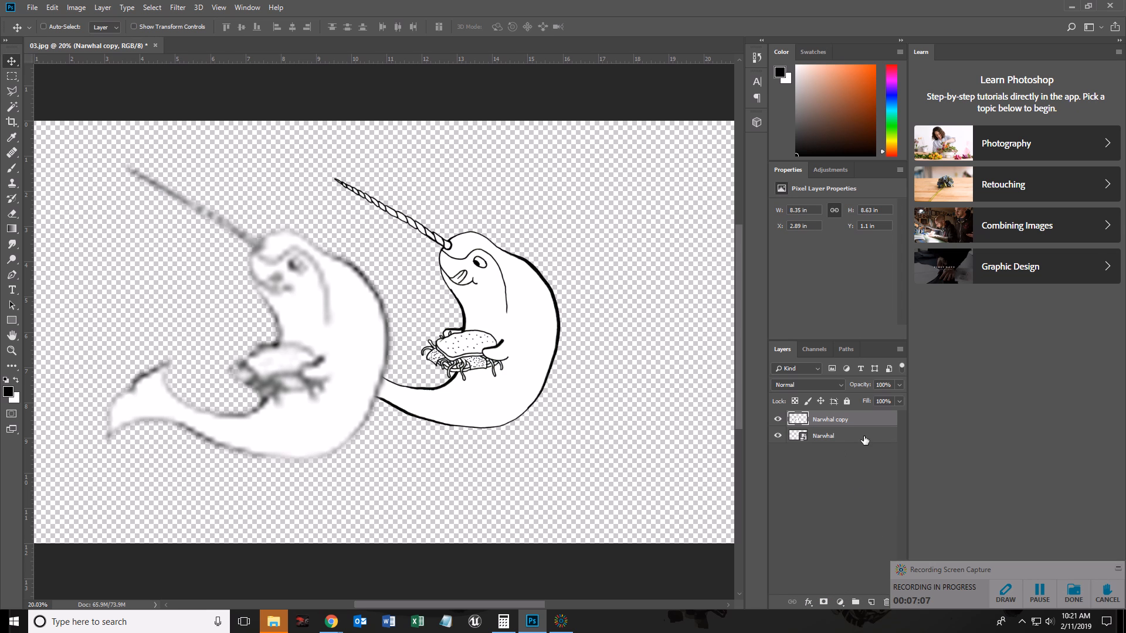
pyautogui.moveTo(840, 421); pyautogui.dragTo(887, 602)
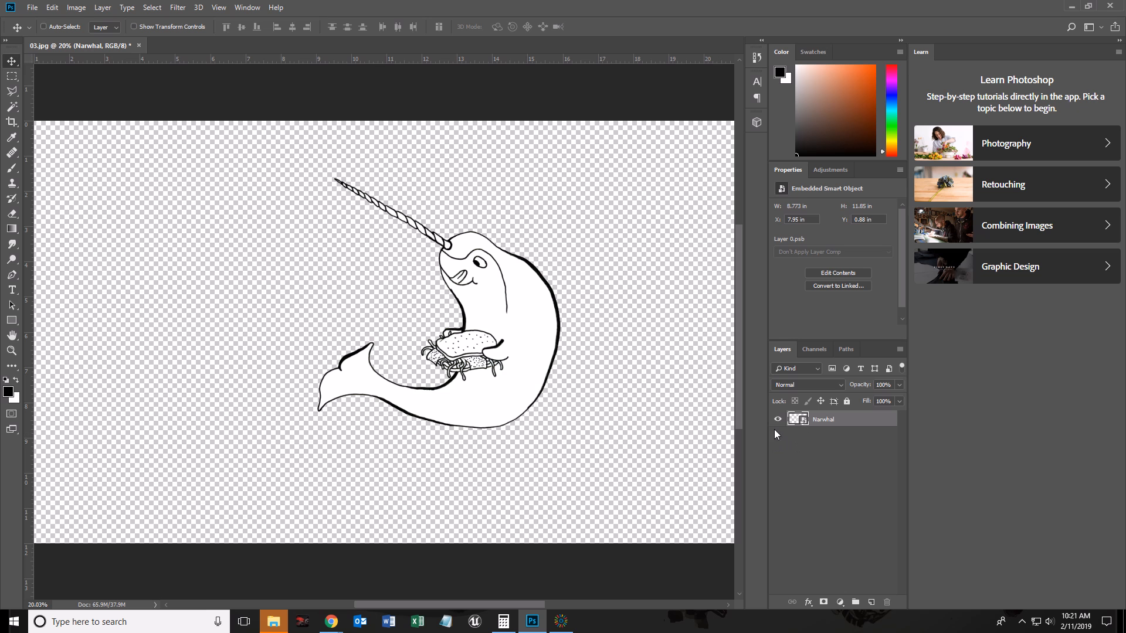
pyautogui.click(778, 419)
pyautogui.click(777, 419)
# Step: Scale the Narwhal smart object down to about 7.3 by 9.86 inches and move it left of the canvas center
pyautogui.hotkey('ctrl', 't')
pyautogui.moveTo(514, 296); pyautogui.dragTo(490, 319)
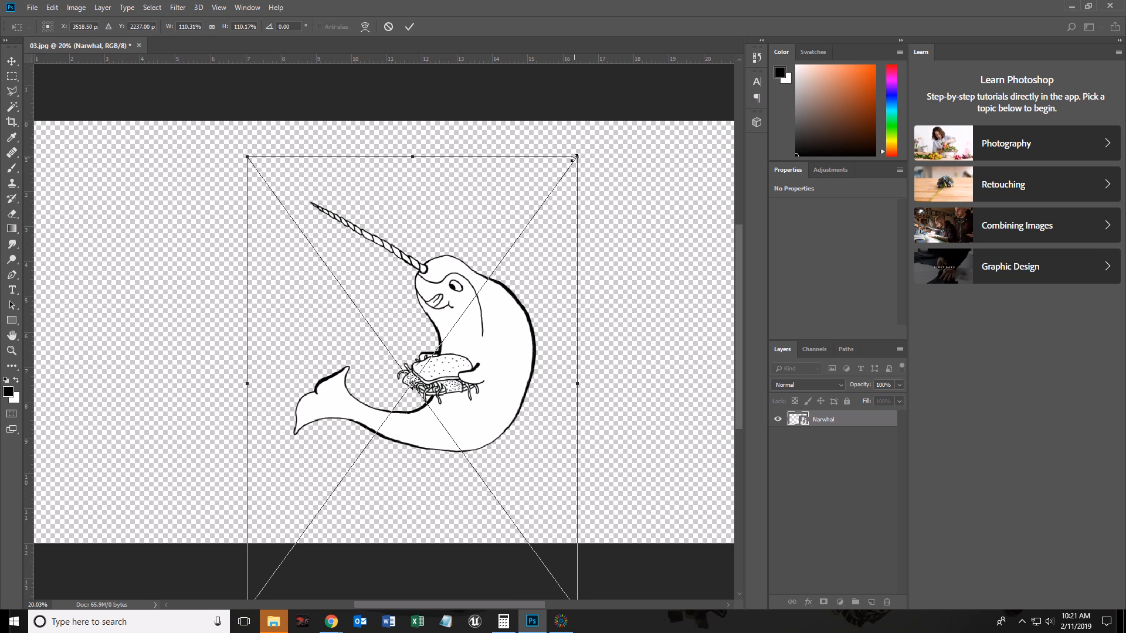
pyautogui.moveTo(573, 158); pyautogui.dragTo(520, 232)
pyautogui.moveTo(449, 392); pyautogui.dragTo(383, 325)
pyautogui.press('Return')
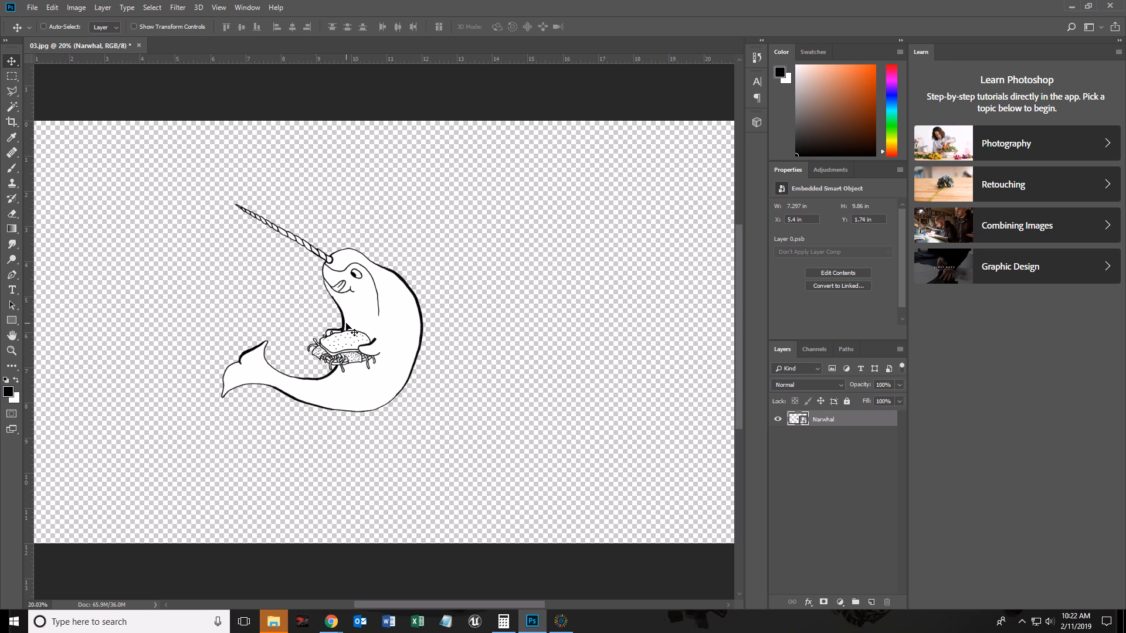
# Step: Add a new empty layer and place it below the Narwhal layer
pyautogui.click(561, 624)
pyautogui.click(872, 602)
pyautogui.moveTo(827, 421); pyautogui.dragTo(828, 463)
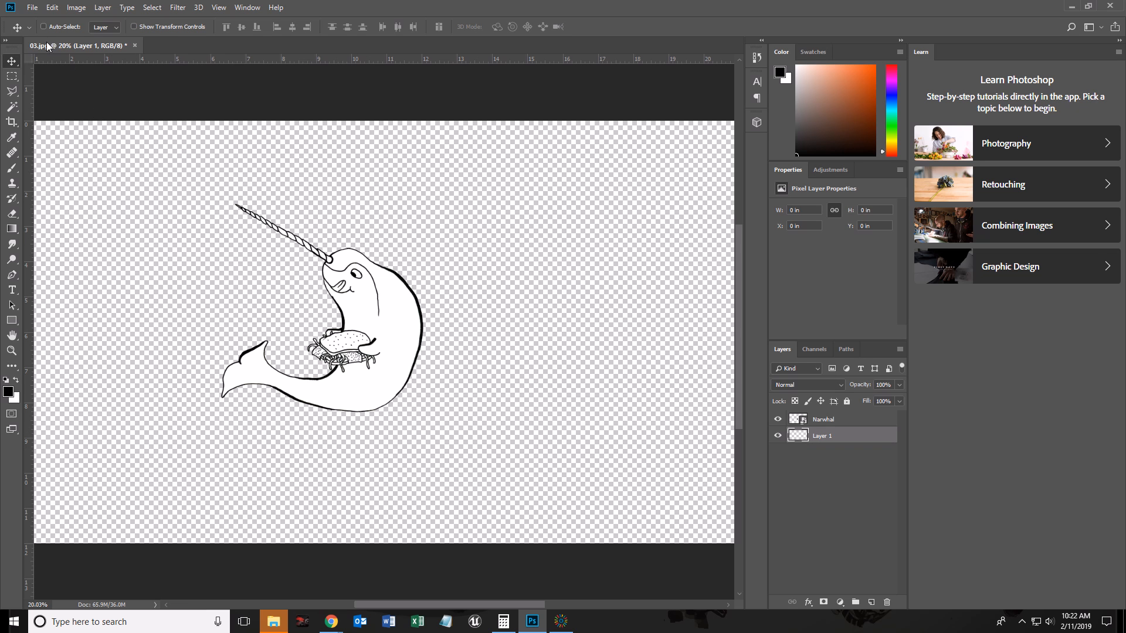
# Step: Set the foreground color to light blue bfd2f4
pyautogui.click(7, 393)
pyautogui.click(602, 243)
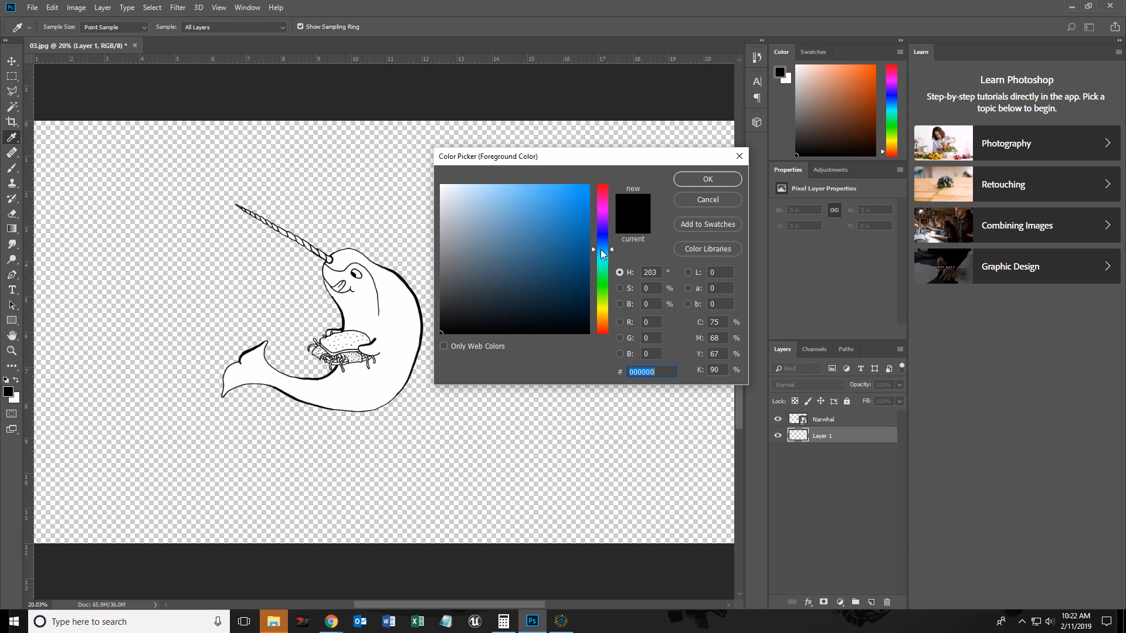
pyautogui.moveTo(509, 237); pyautogui.dragTo(472, 190)
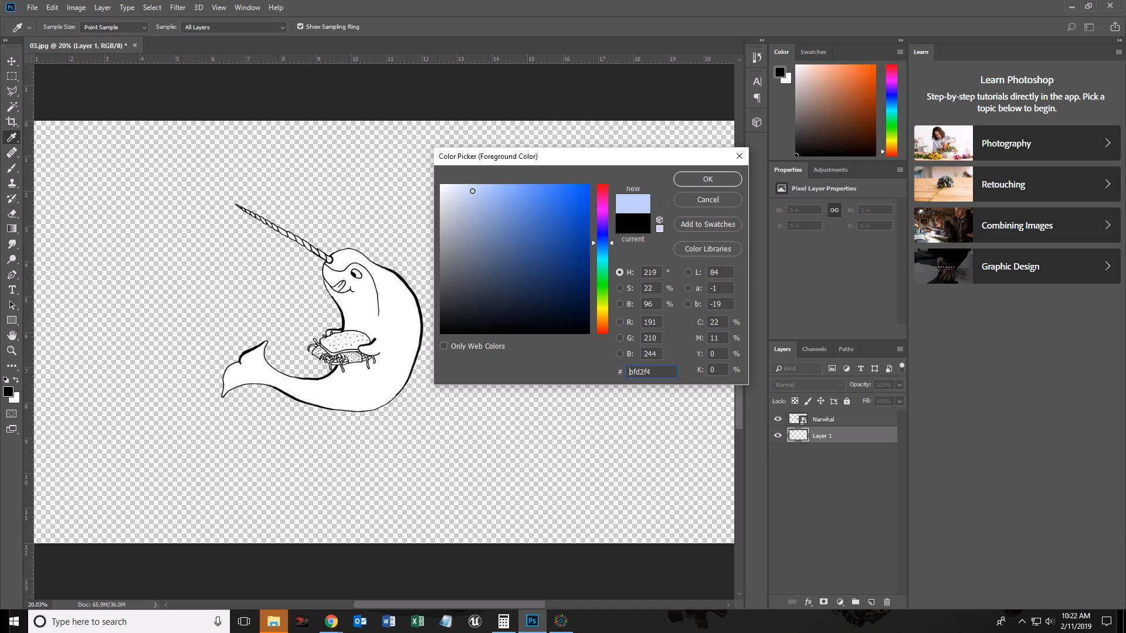
pyautogui.click(690, 178)
pyautogui.press('v')
# Step: Set the background color to medium blue 79b1e1
pyautogui.click(16, 401)
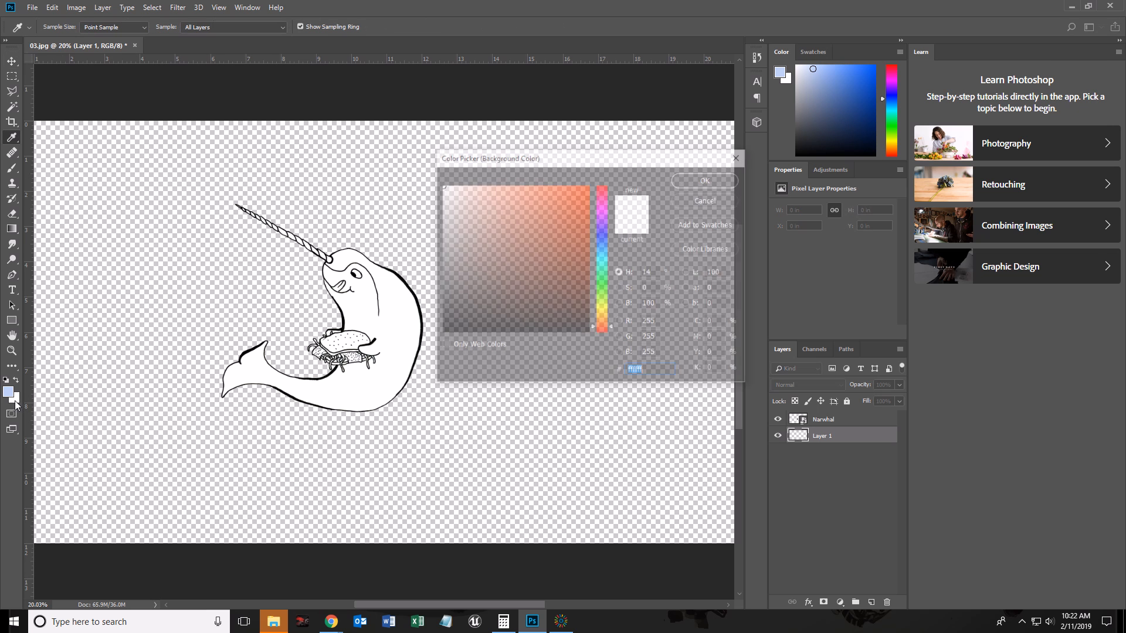
pyautogui.click(605, 234)
pyautogui.moveTo(604, 234); pyautogui.dragTo(604, 247)
pyautogui.click(506, 198)
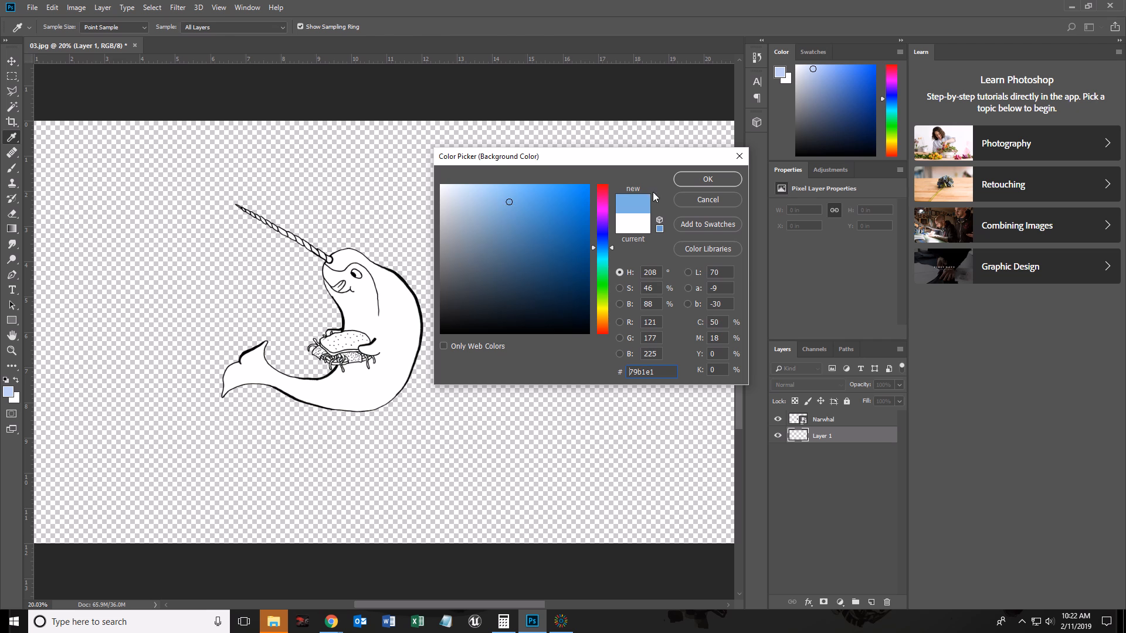
pyautogui.click(680, 183)
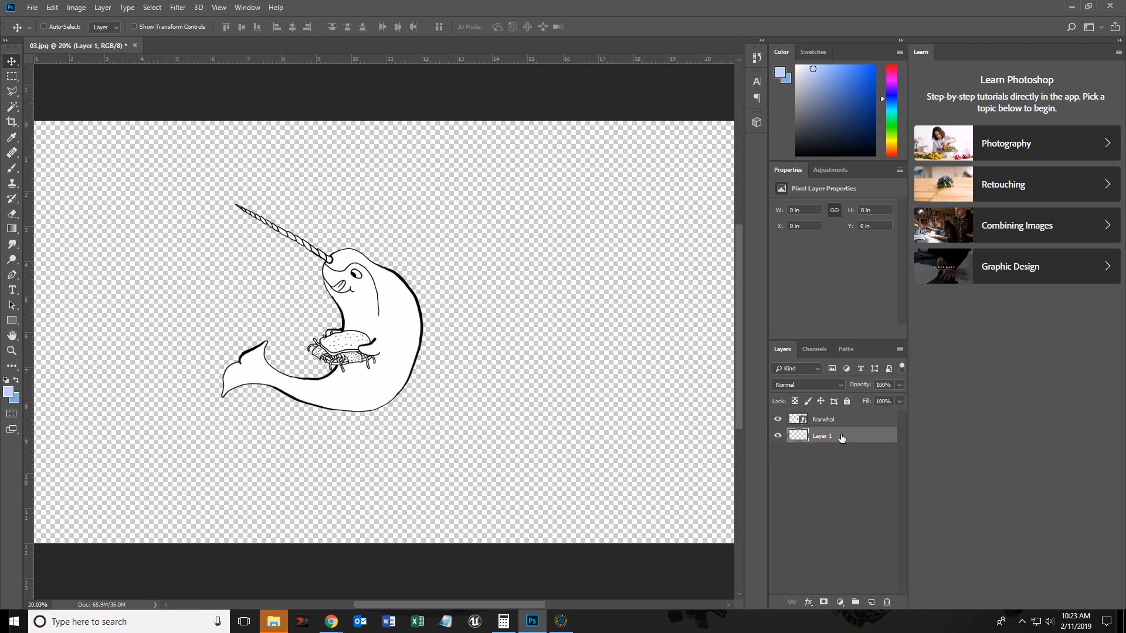
# Step: Fill Layer 1 with linear blue gradients in several diagonal and horizontal directions, ending with a vertical one from light to dark
pyautogui.click(12, 229)
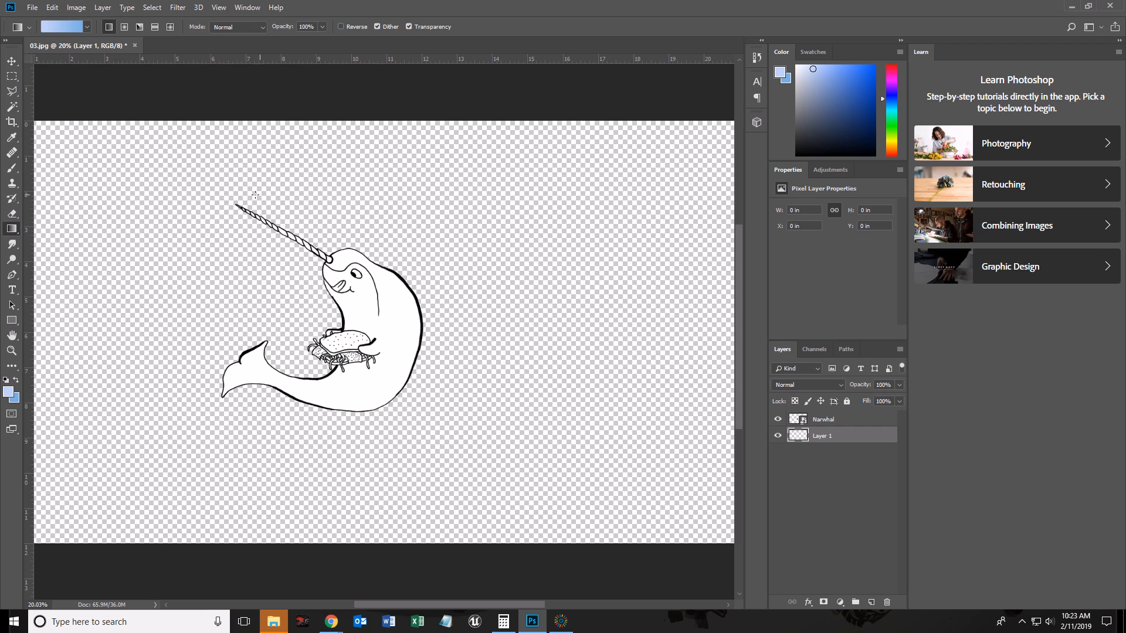
pyautogui.moveTo(385, 155); pyautogui.dragTo(198, 488)
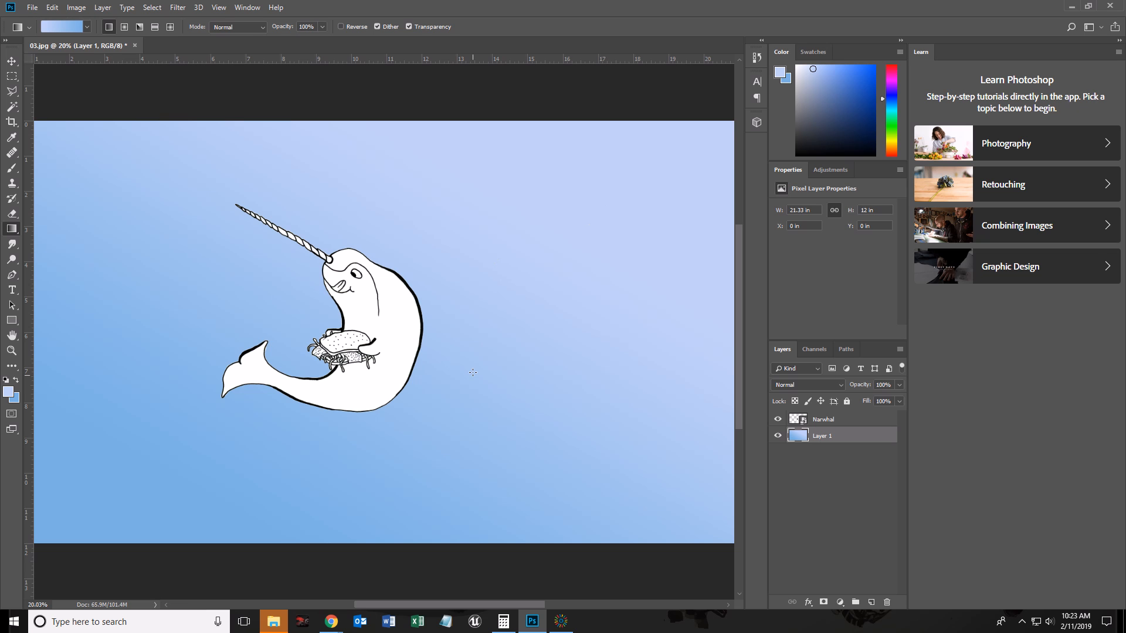
pyautogui.moveTo(317, 146); pyautogui.dragTo(649, 483)
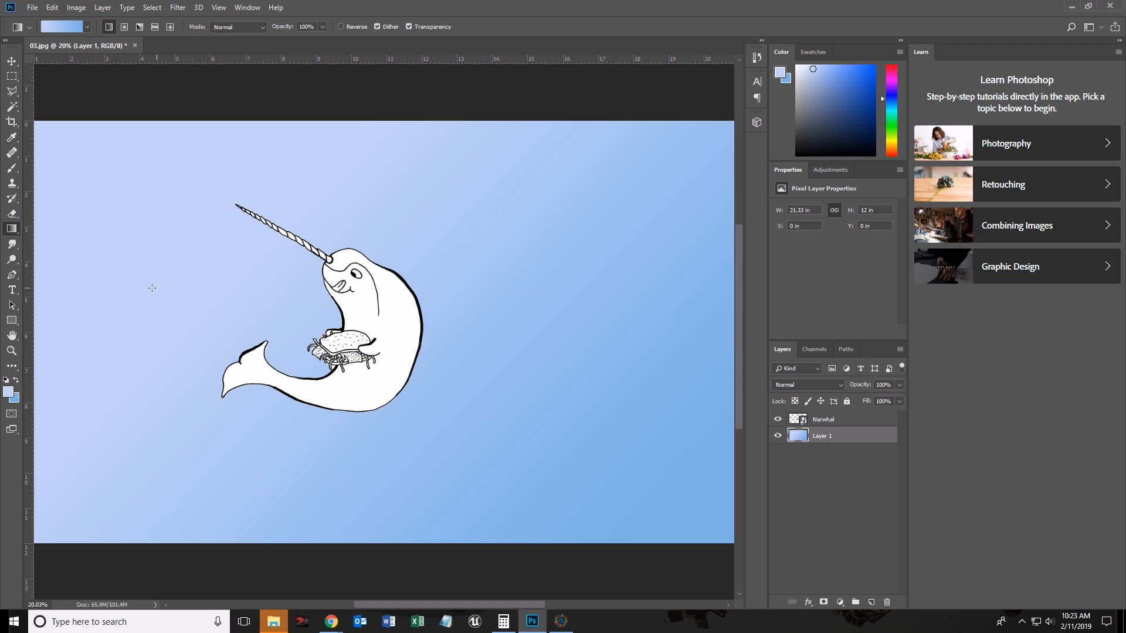
pyautogui.moveTo(80, 327); pyautogui.dragTo(647, 337)
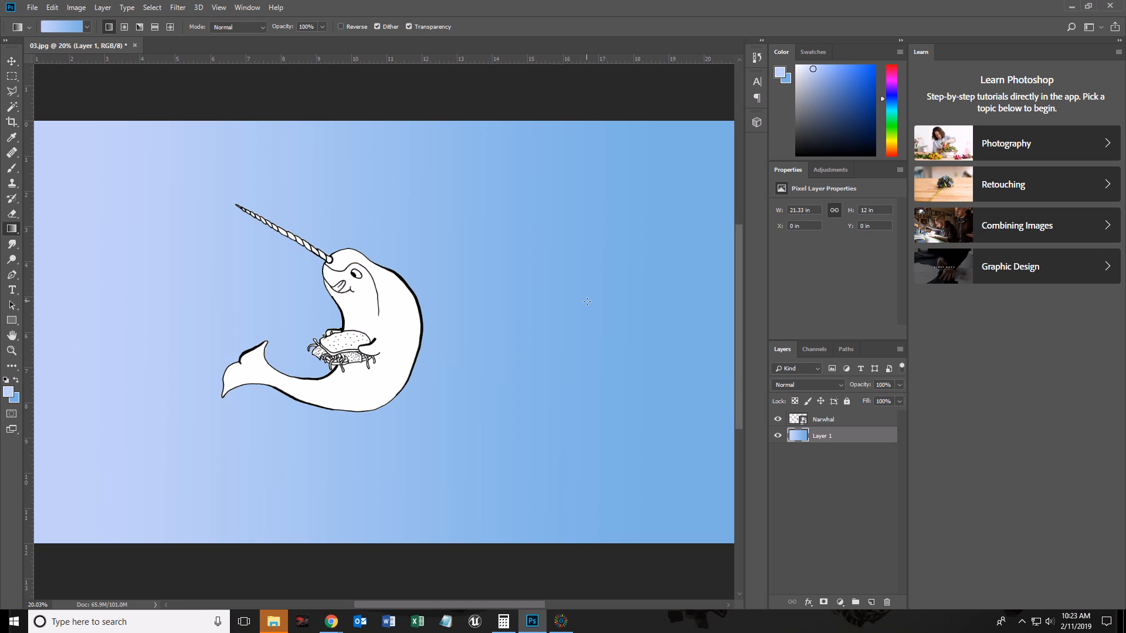
pyautogui.moveTo(699, 307); pyautogui.dragTo(103, 302)
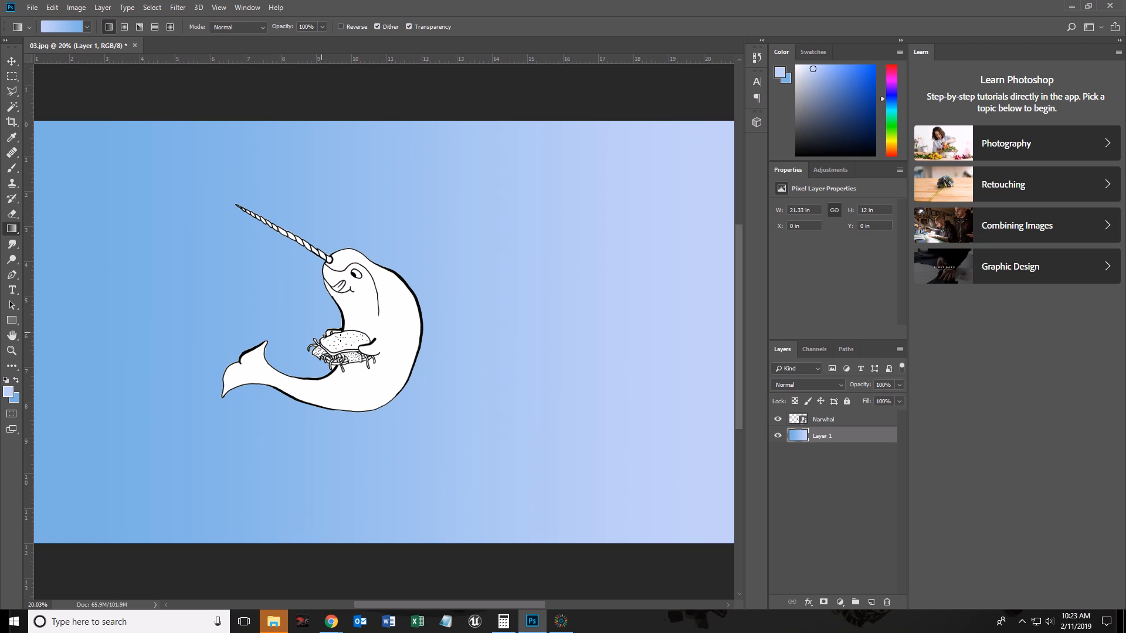
pyautogui.moveTo(403, 149); pyautogui.dragTo(419, 274)
pyautogui.moveTo(461, 322); pyautogui.dragTo(379, 509)
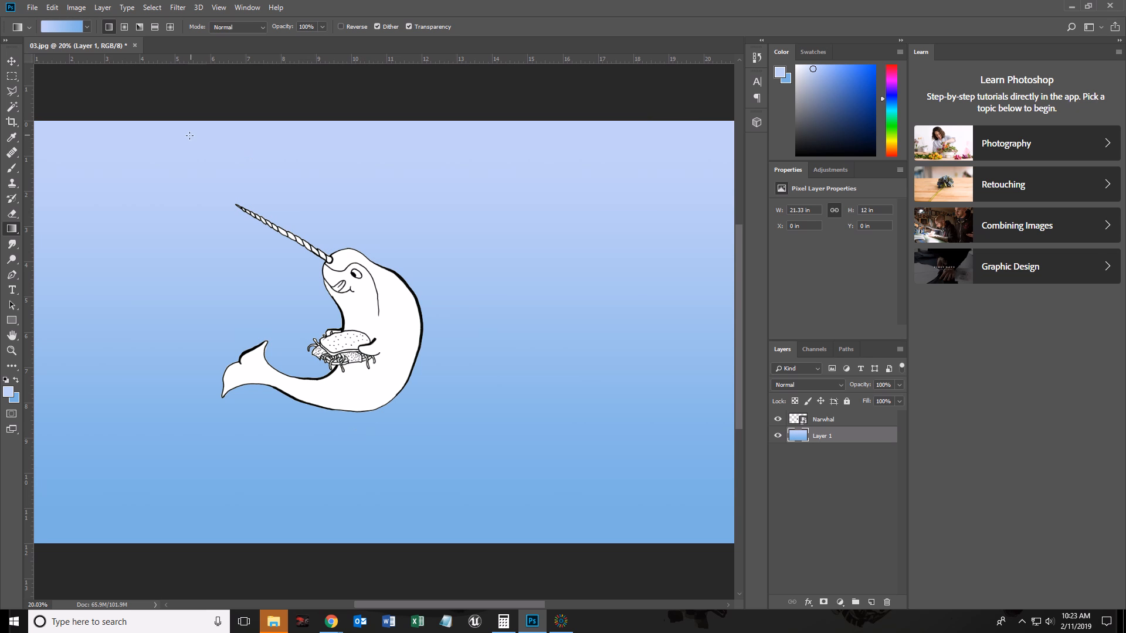
# Step: Try radial gradients of different sizes on Layer 1, ending with one from the narwhal's body out toward the upper-right canvas corner
pyautogui.click(123, 27)
pyautogui.moveTo(393, 329); pyautogui.dragTo(710, 515)
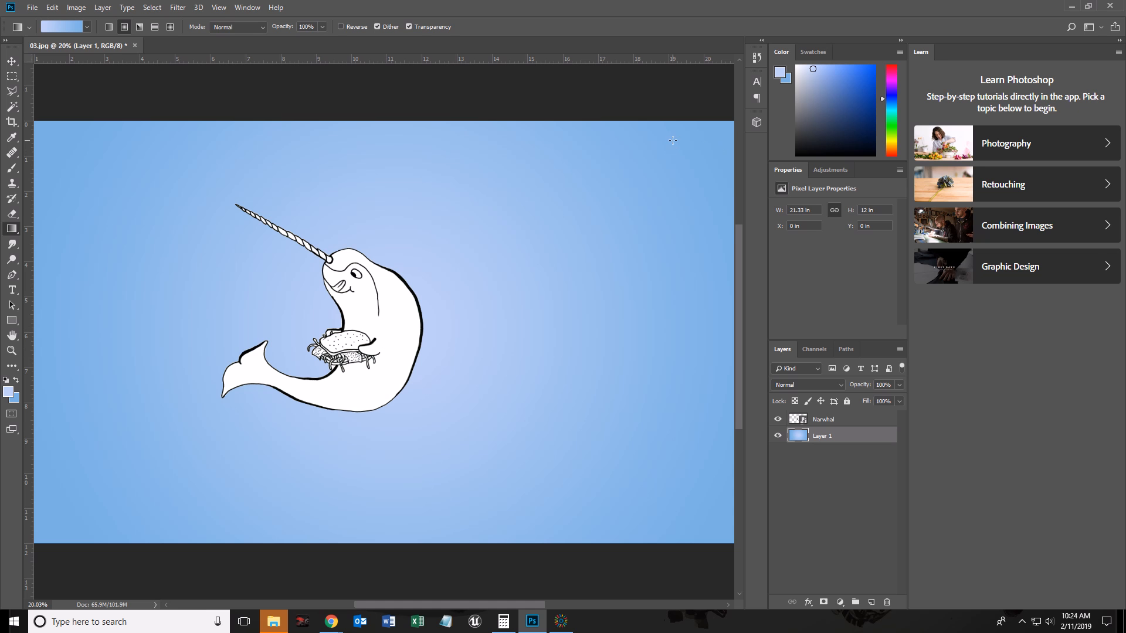
pyautogui.moveTo(367, 282); pyautogui.dragTo(693, 132)
pyautogui.moveTo(501, 209); pyautogui.dragTo(515, 220)
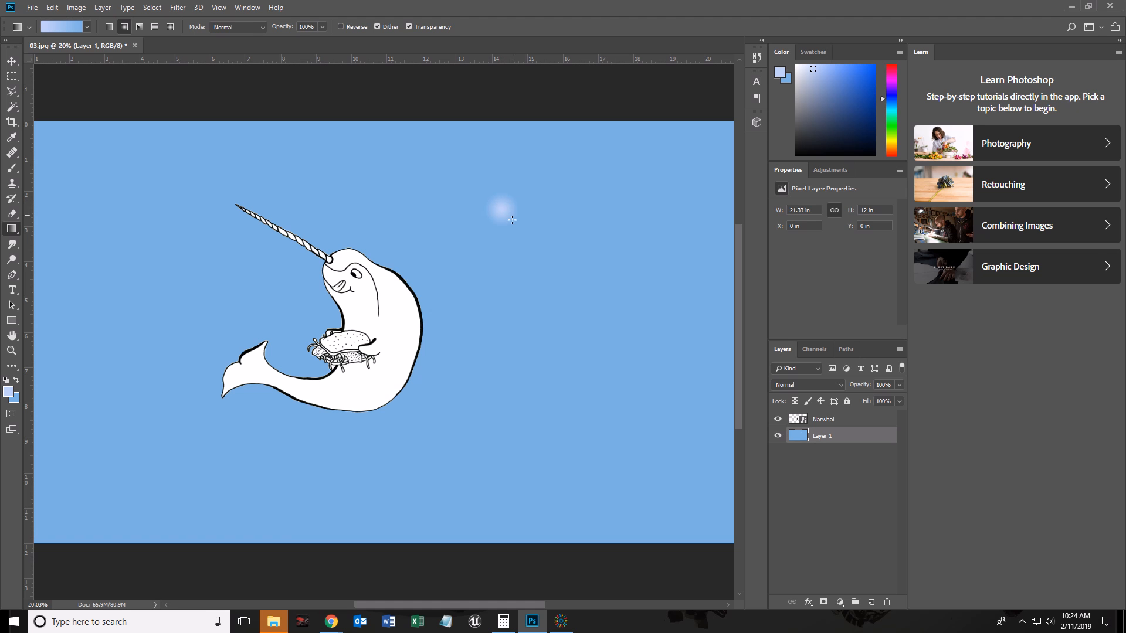
pyautogui.moveTo(476, 256); pyautogui.dragTo(485, 267)
pyautogui.moveTo(382, 318); pyautogui.dragTo(707, 147)
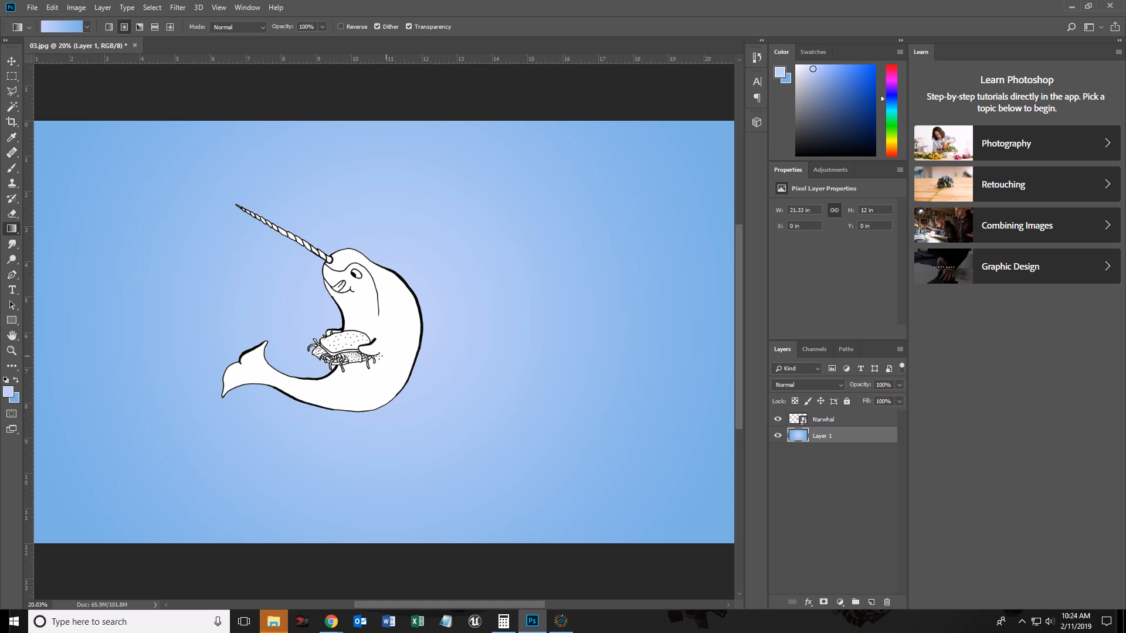
# Step: Toggle Layer 1's visibility off and on and alternate the selection between both layers, ending on Narwhal
pyautogui.click(778, 436)
pyautogui.click(778, 437)
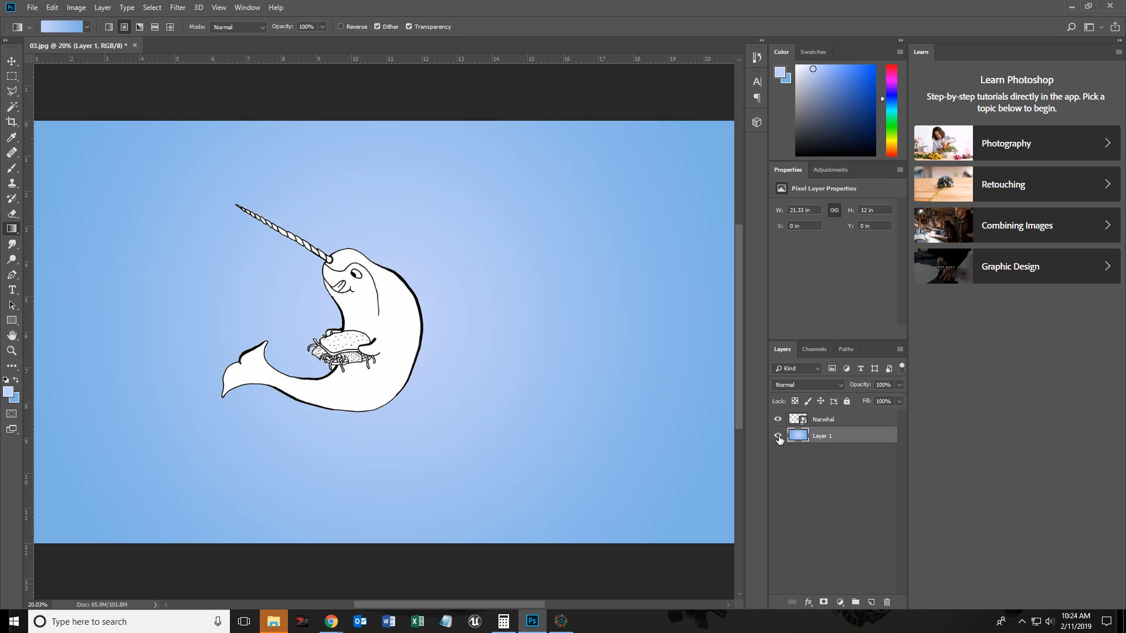
pyautogui.click(857, 420)
pyautogui.click(856, 435)
pyautogui.click(850, 422)
pyautogui.click(850, 435)
pyautogui.click(830, 424)
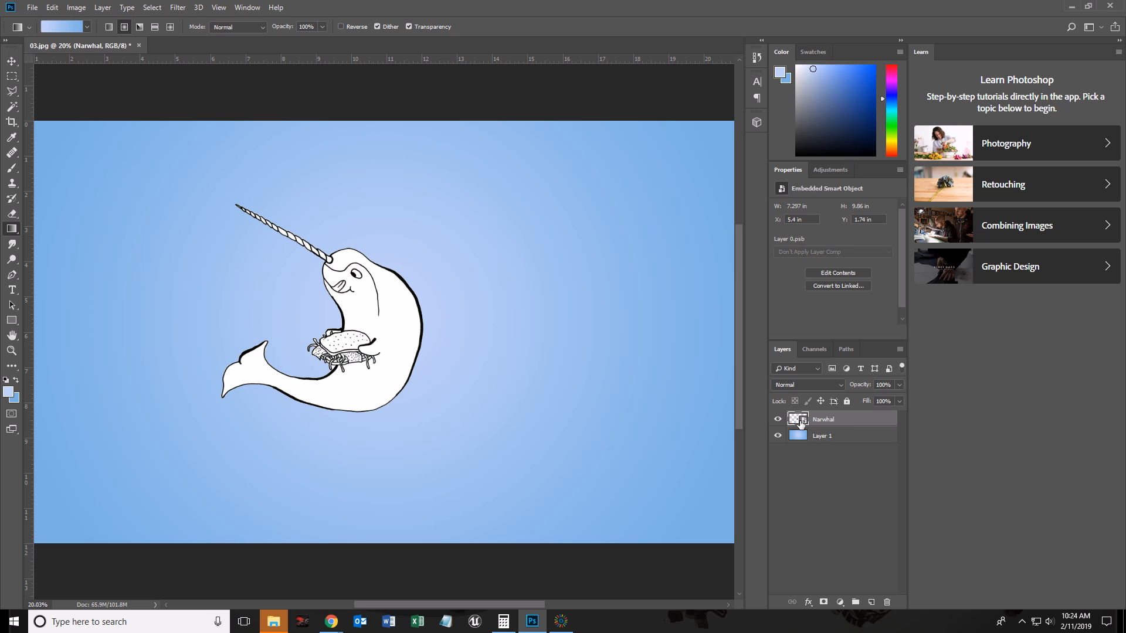
# Step: Open the Narwhal smart object's contents, show its hidden mustache layer, Layer 1, and close the document with changes saved
pyautogui.doubleClick(798, 420)
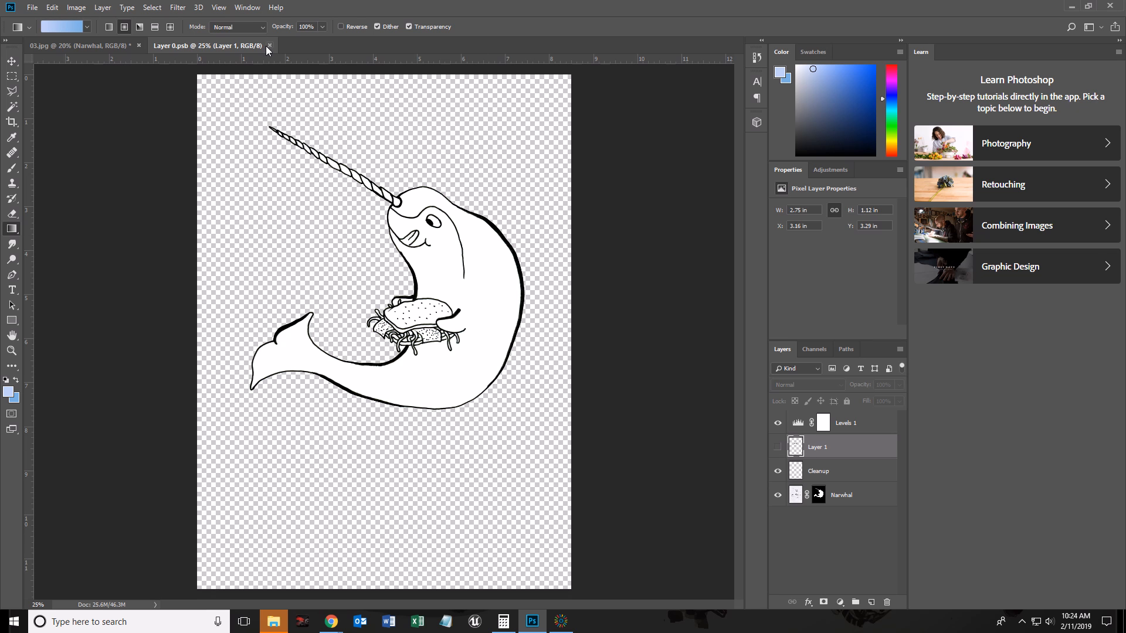
pyautogui.click(778, 447)
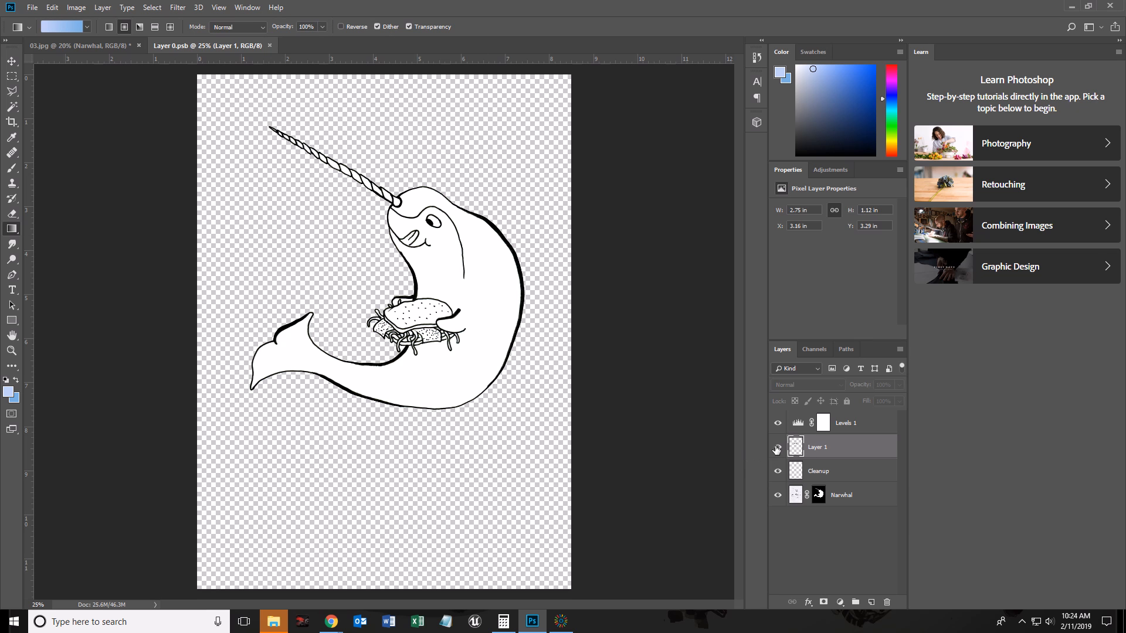
pyautogui.click(273, 45)
pyautogui.click(509, 231)
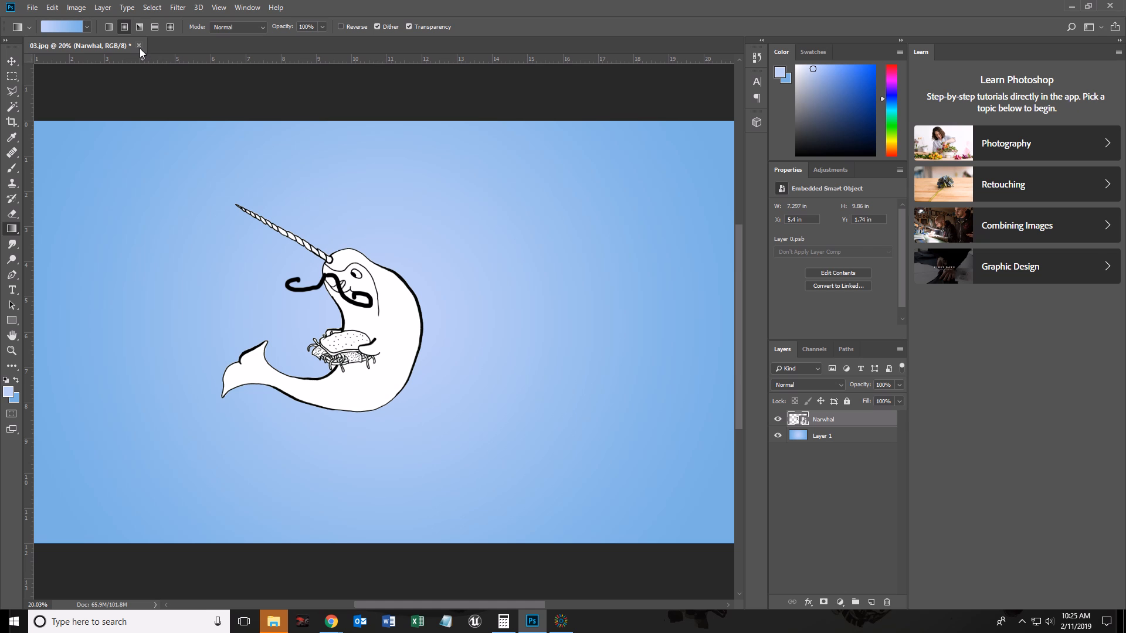
# Step: Reopen the Narwhal smart object's contents, hide the mustache on Layer 1, and close the document with changes saved
pyautogui.doubleClick(797, 418)
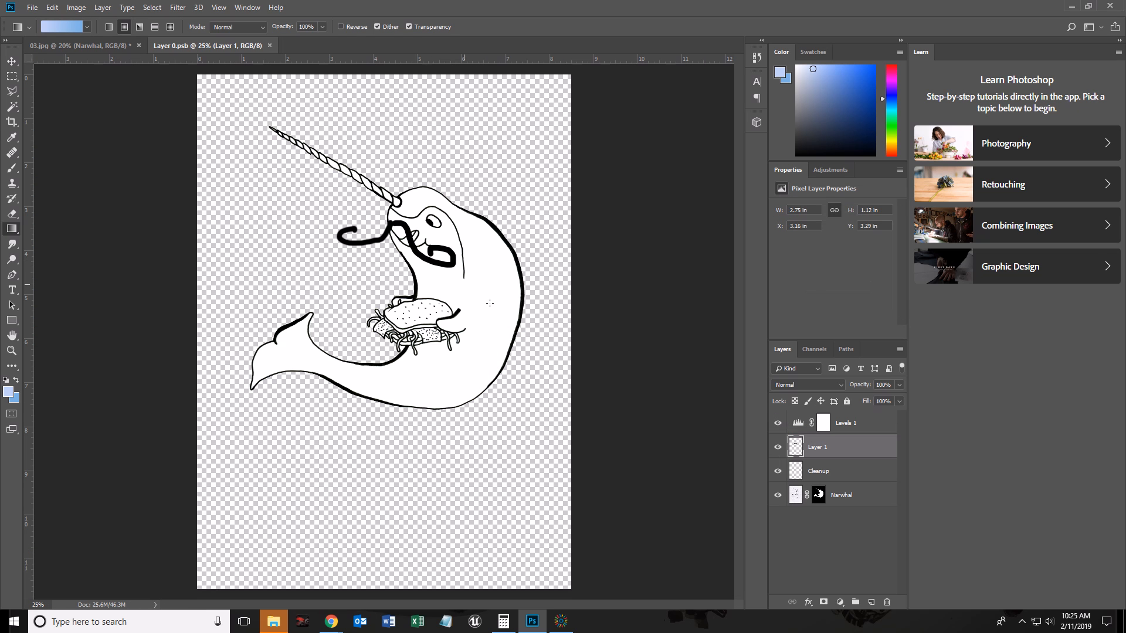
pyautogui.click(777, 447)
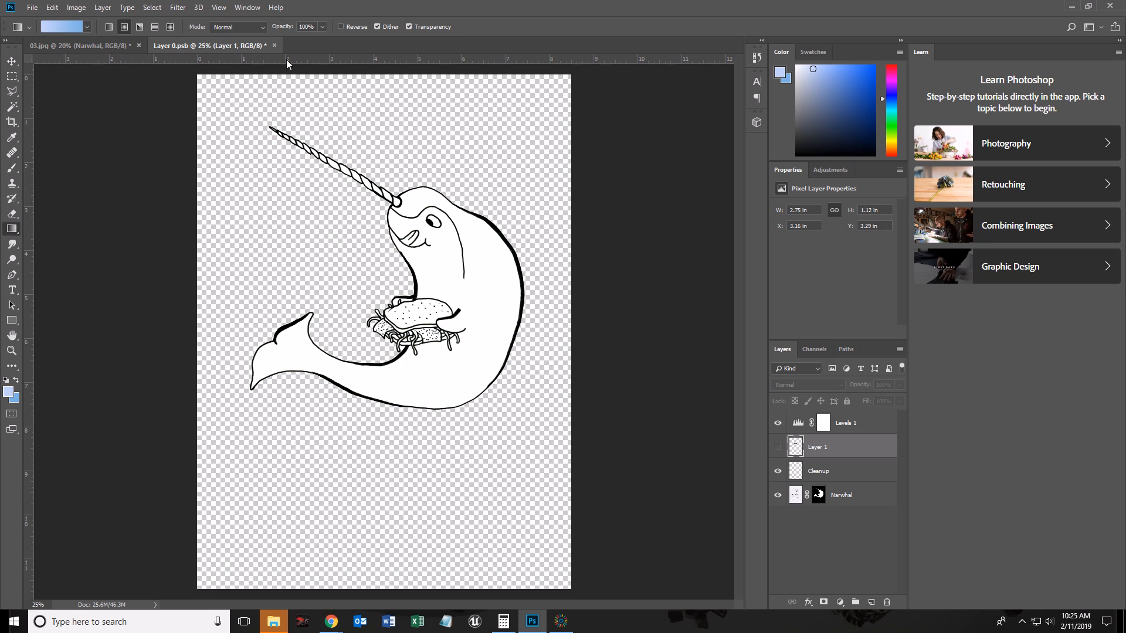
pyautogui.click(274, 46)
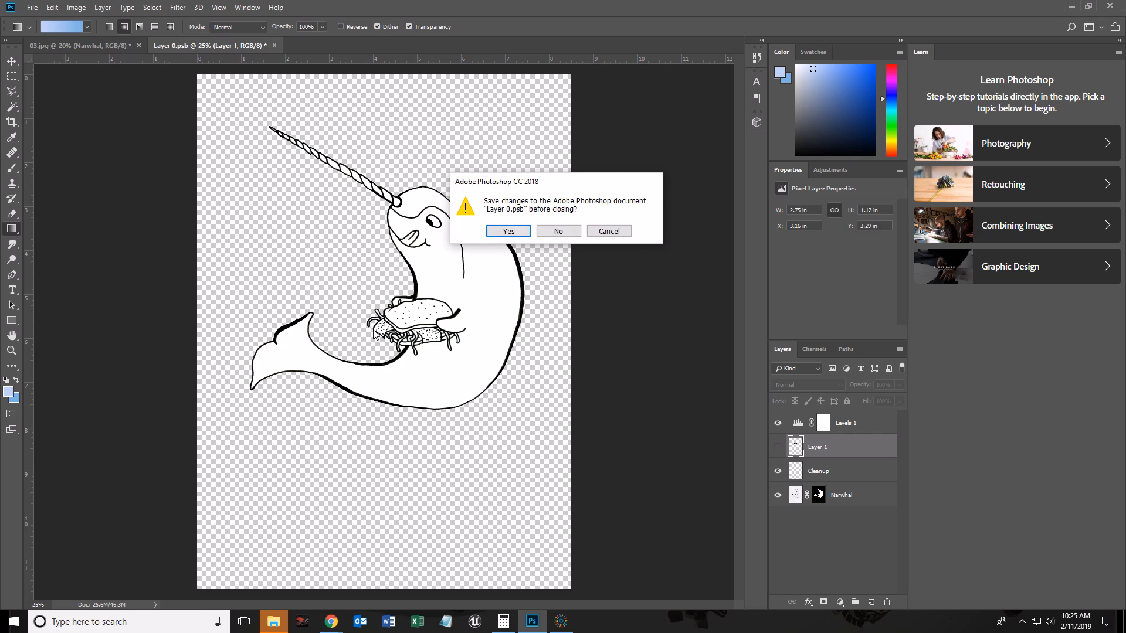
pyautogui.click(508, 231)
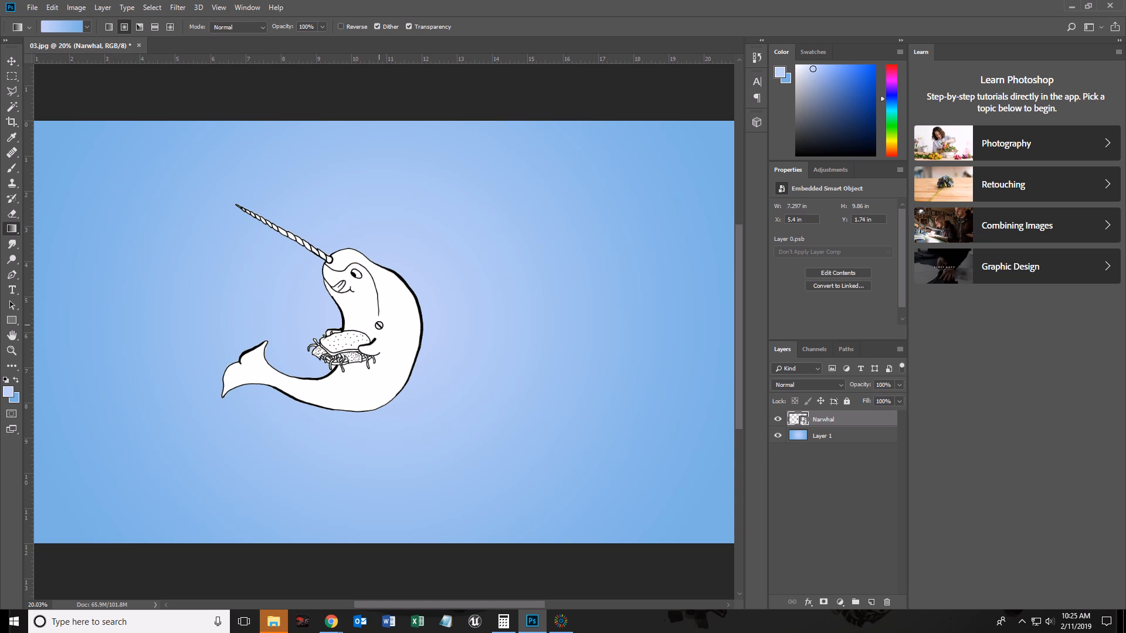
pyautogui.click(567, 629)
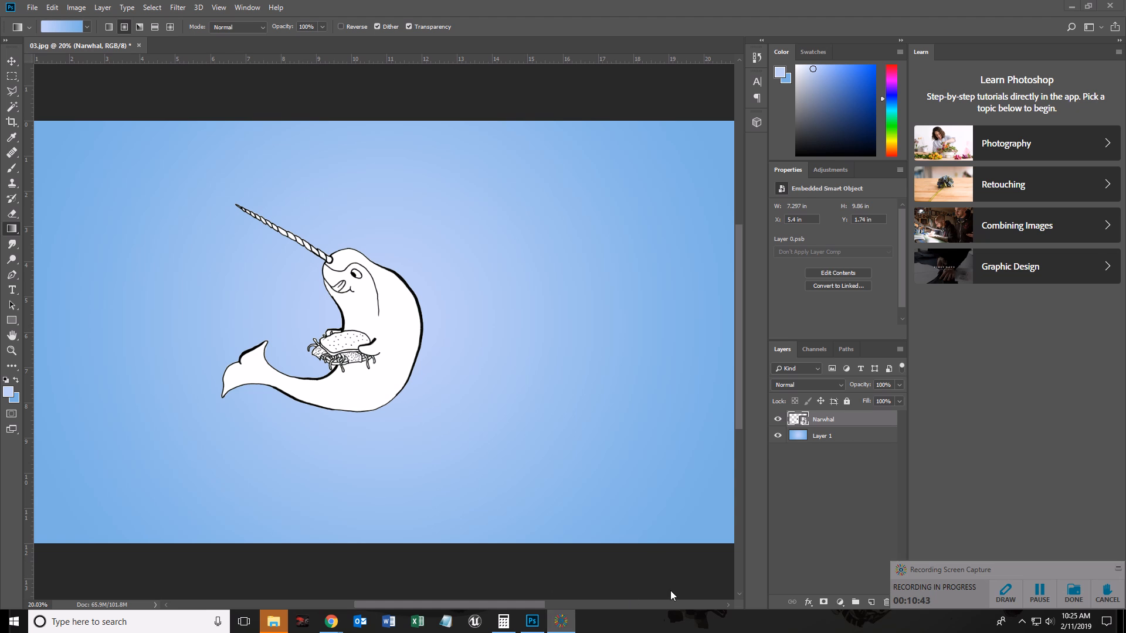